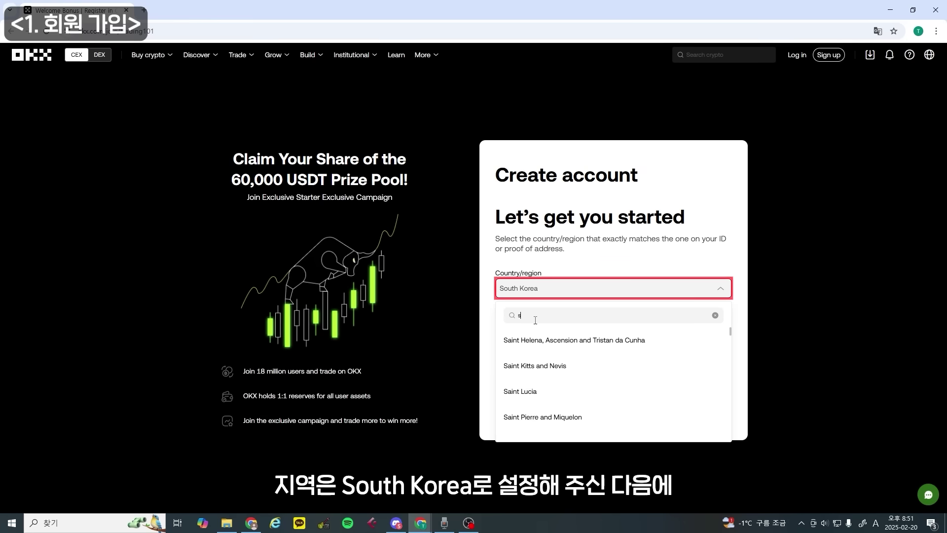
- Choose South Korea as the country of residence, agree to the terms and confirm
type("south")
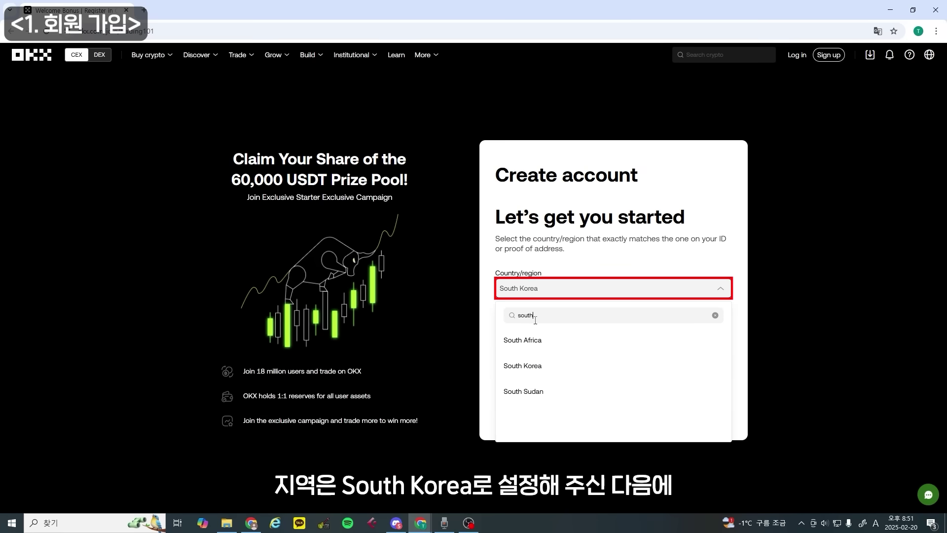
left_click(522, 366)
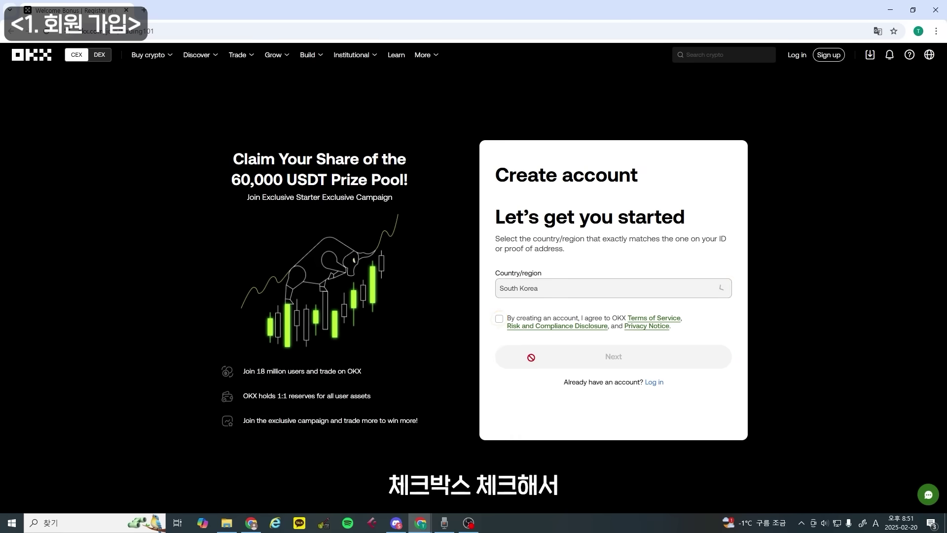
left_click(499, 319)
left_click(527, 360)
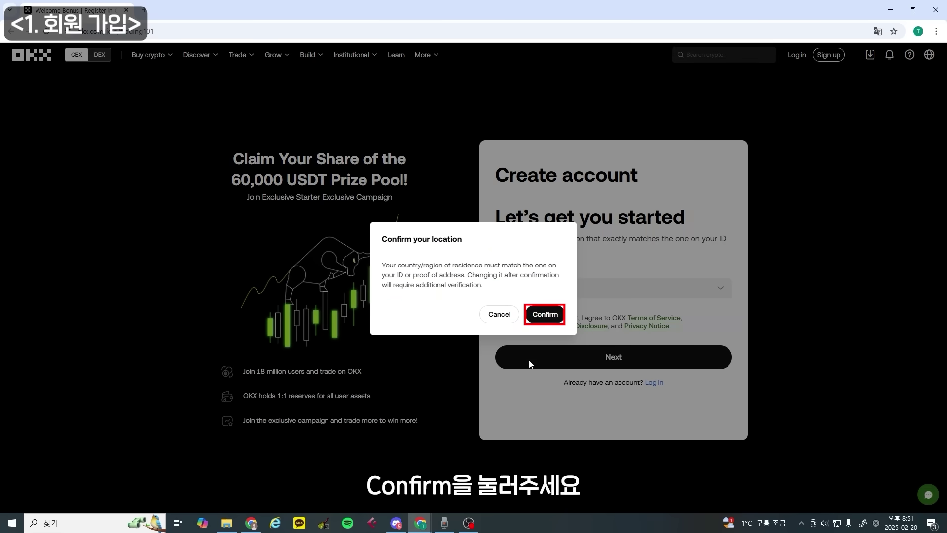
left_click(545, 314)
- Fill in the account e-mail and enter the emailed verification code
left_click(539, 279)
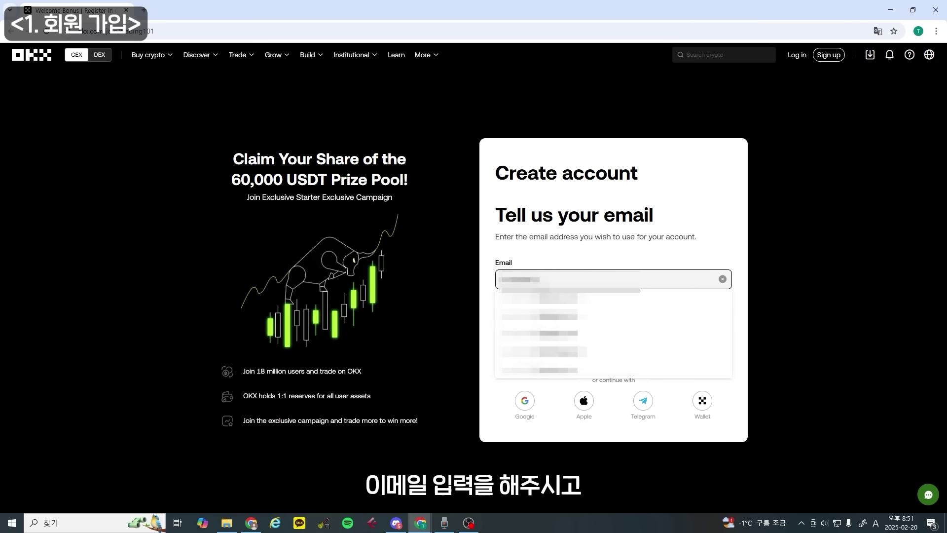
left_click(539, 296)
left_click(649, 309)
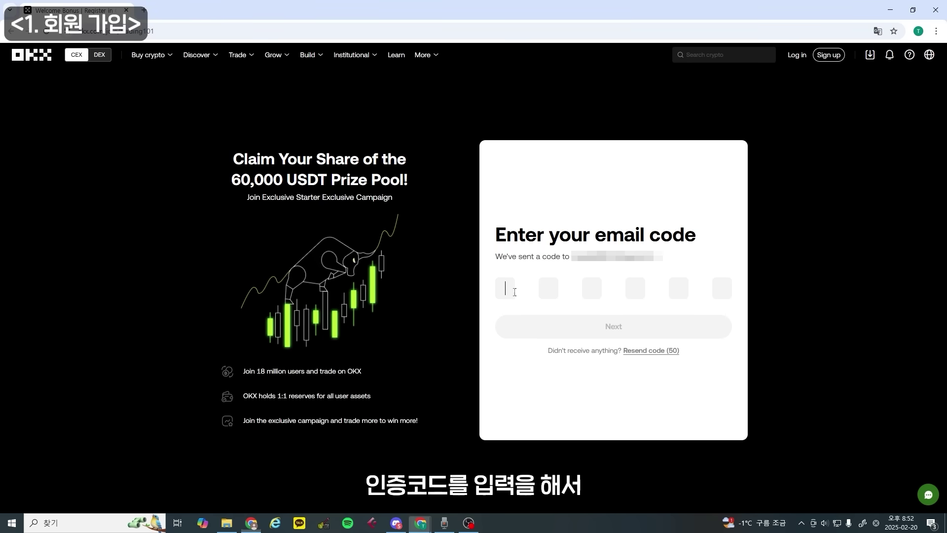
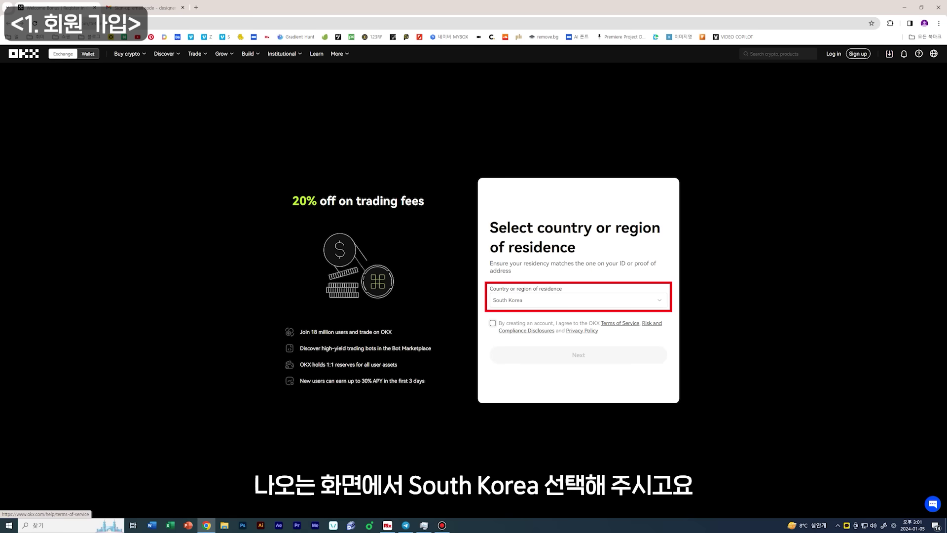
- Agree to the terms and enter a password with a number, uppercase letter and special character
left_click(492, 323)
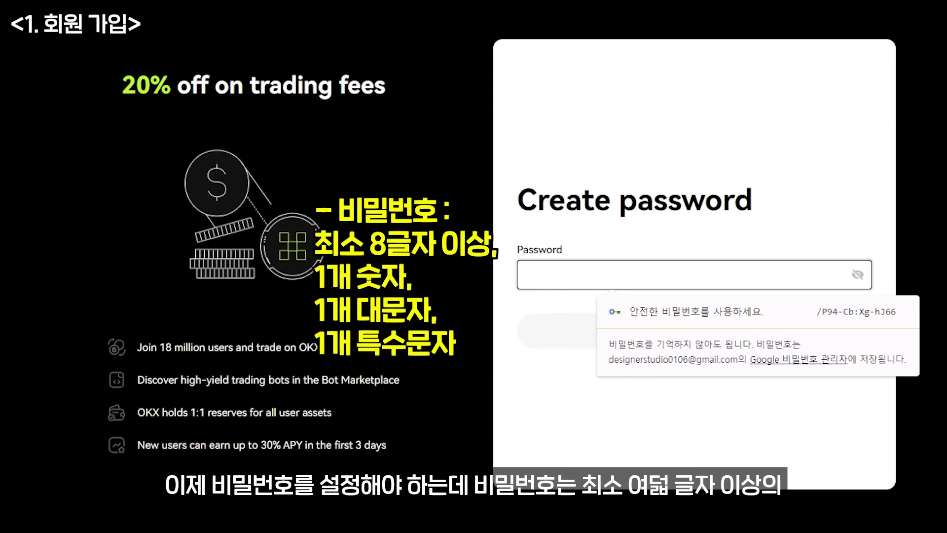
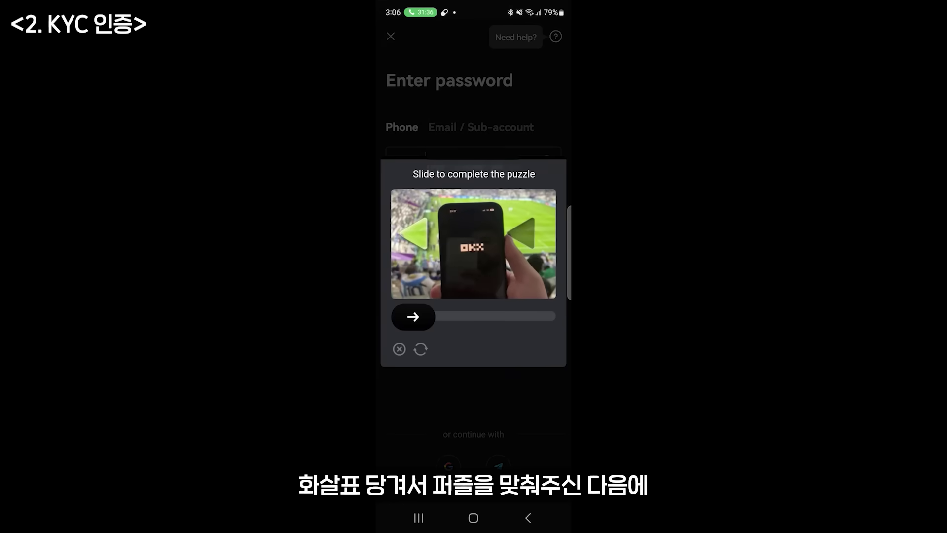
- Drag the slider to solve the login puzzle verification
left_click_drag(413, 317, 519, 317)
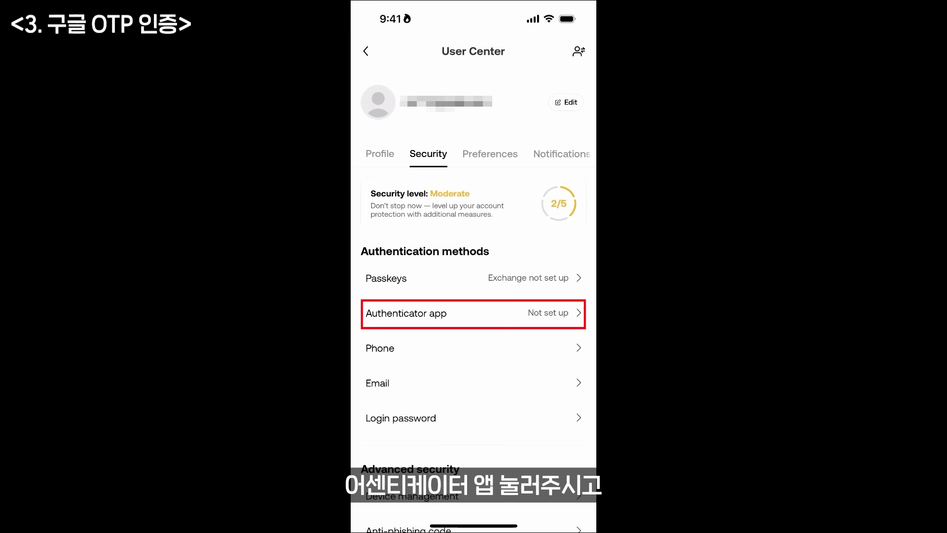
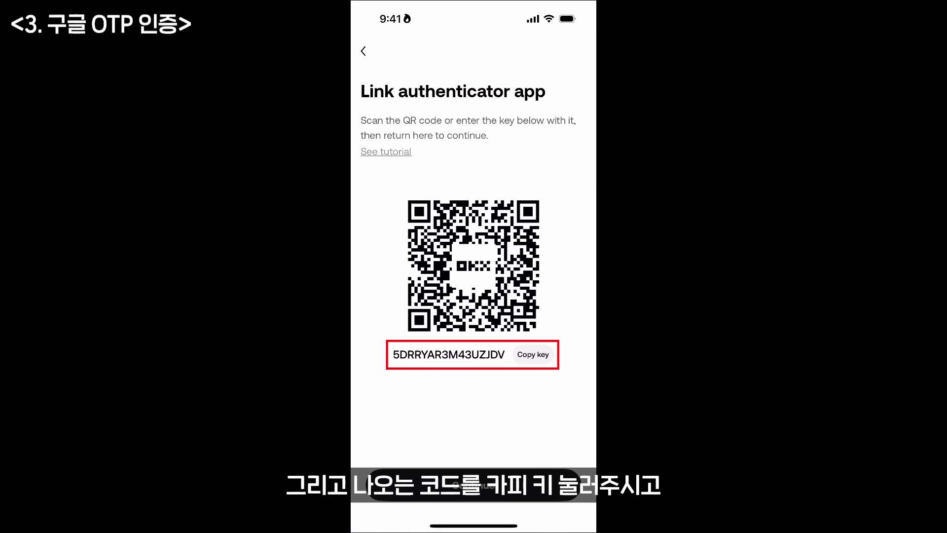
- Add OKX's copied setup key as an 'okx' Google Authenticator entry and paste its code into OKX
left_click(532, 354)
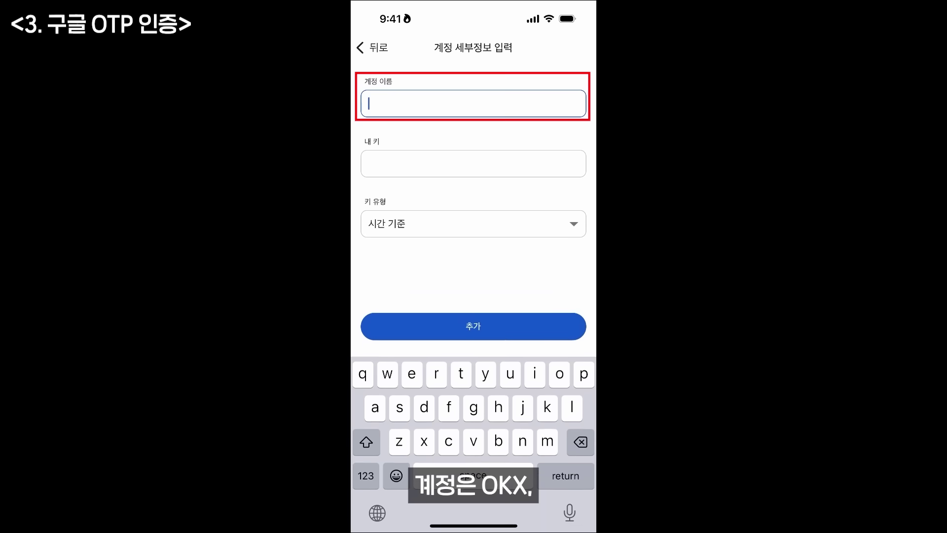
type("okx")
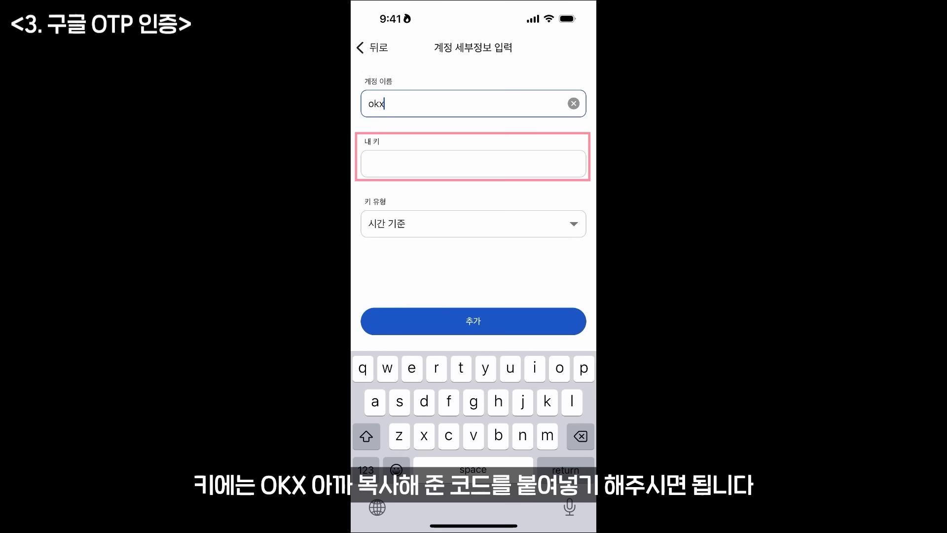
left_click(473, 163)
left_click(368, 164)
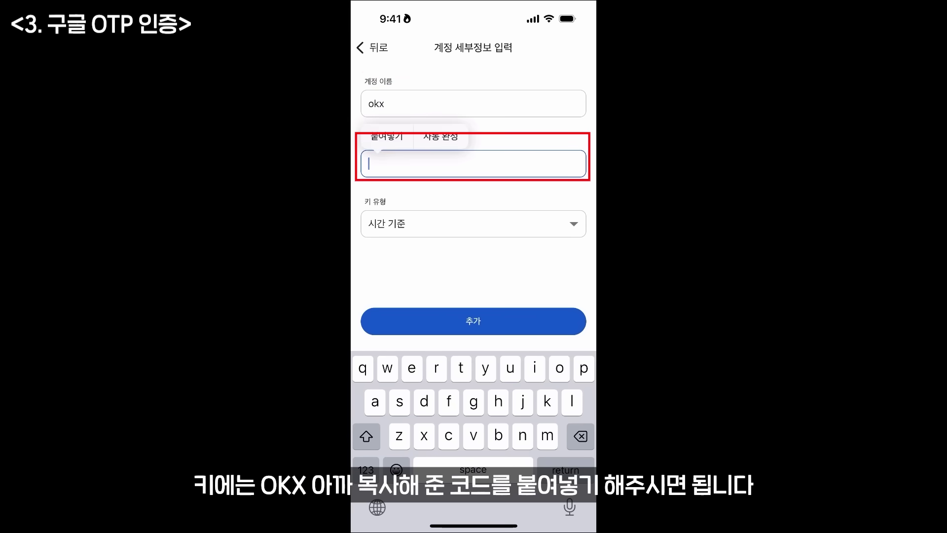
left_click(386, 135)
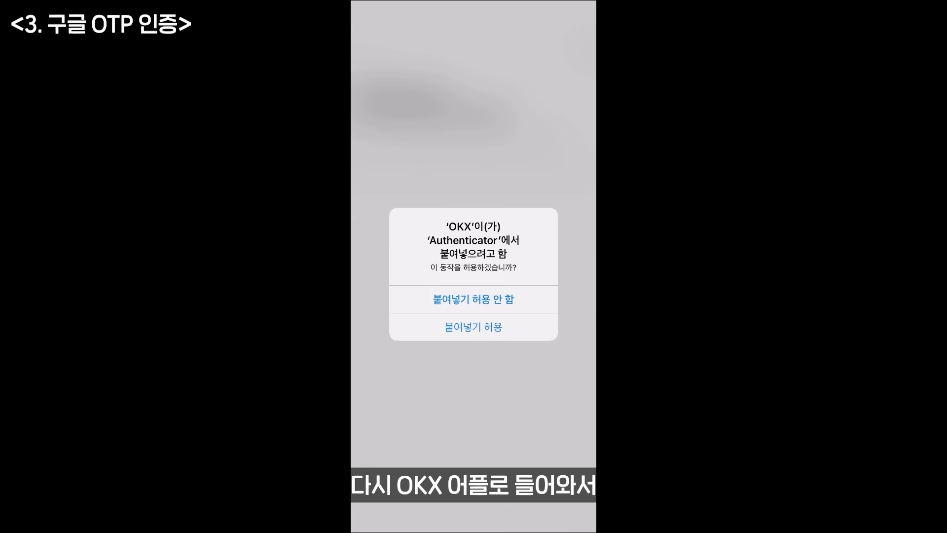
left_click(473, 326)
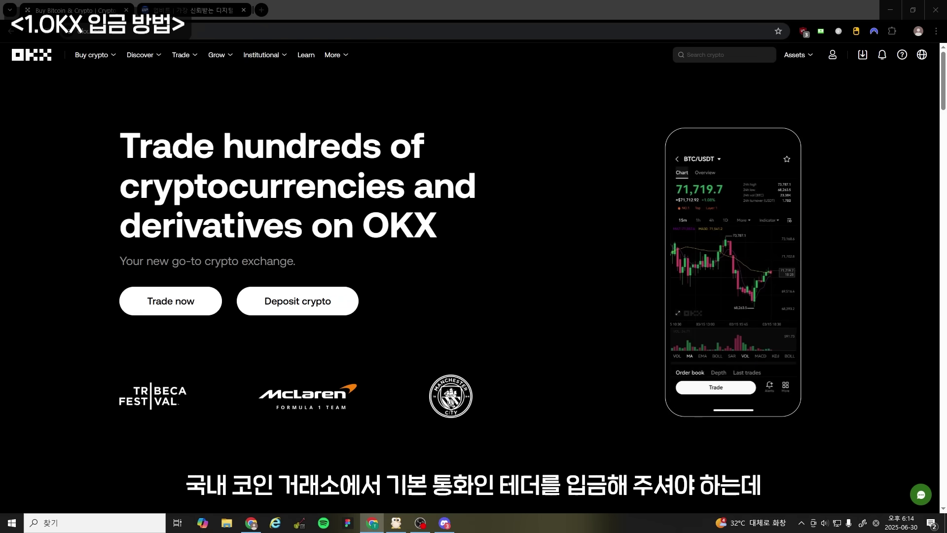
- Copy the OKX USDT deposit address for Tron (TRC20), then go to Upbit's USDT/KRW exchange
mouse_move(789, 57)
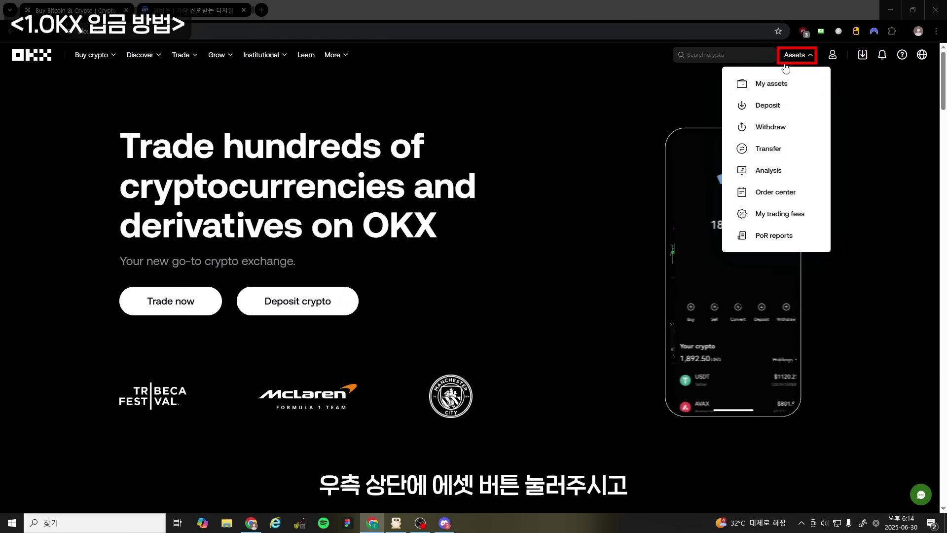
left_click(769, 105)
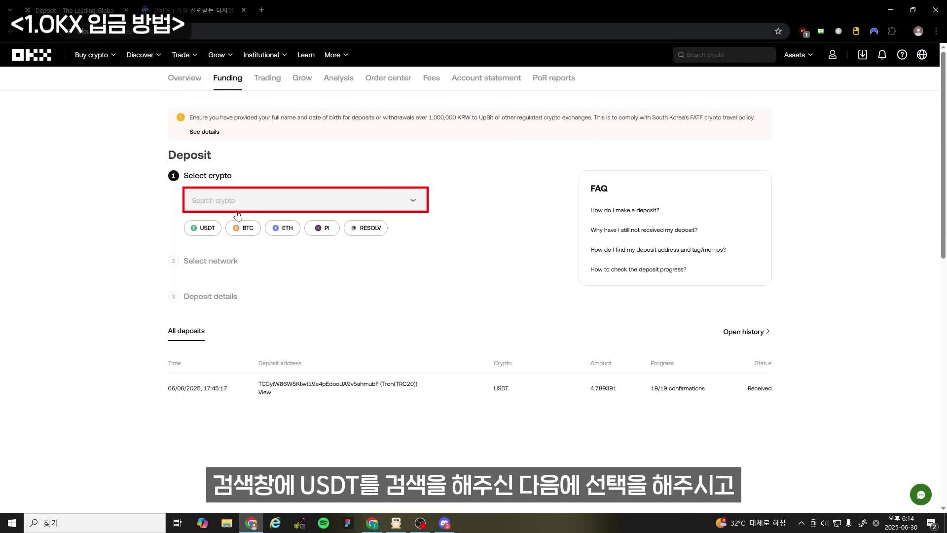
left_click(215, 230)
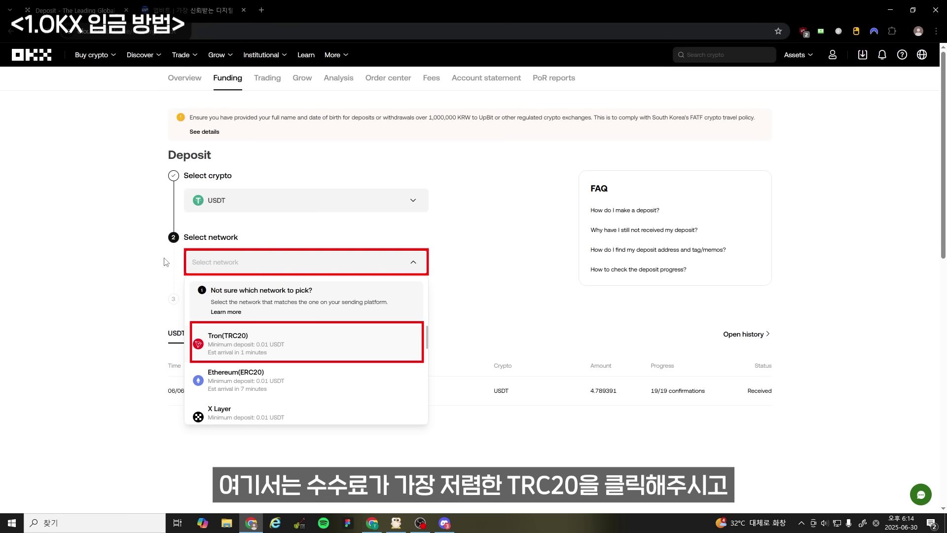
left_click(254, 351)
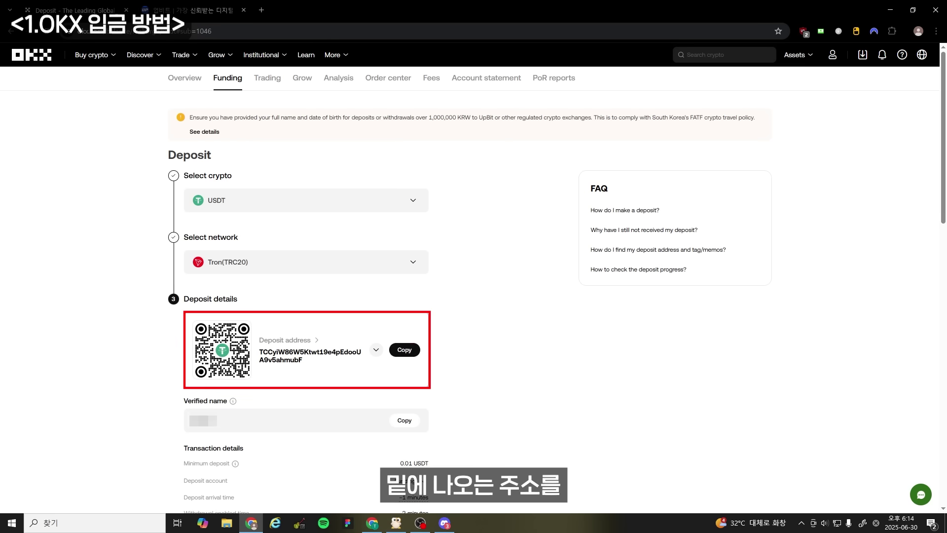
left_click(415, 352)
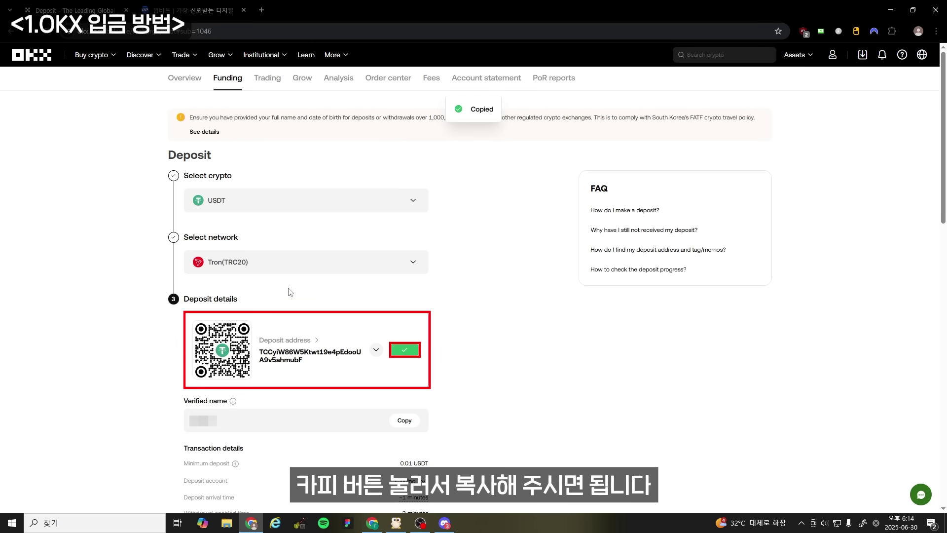
left_click(192, 12)
left_click(213, 58)
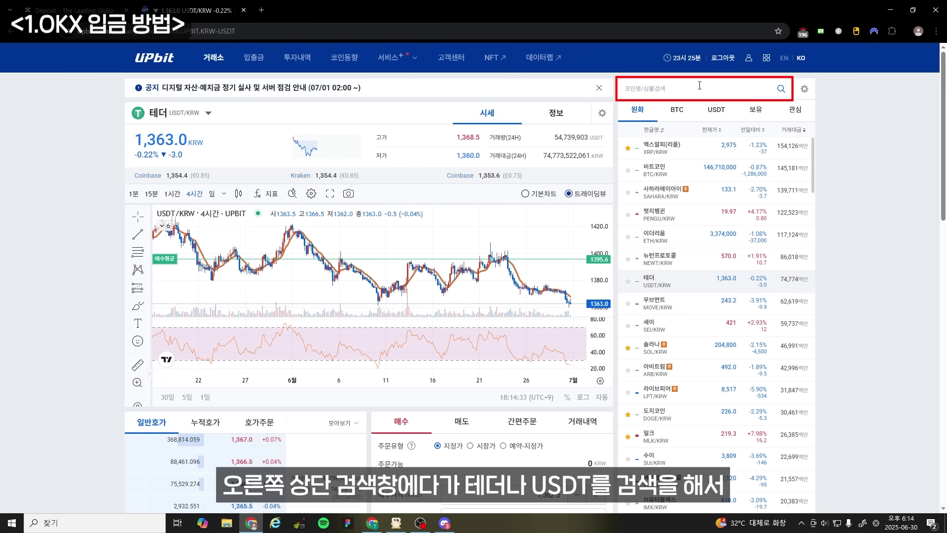
- Open the Tether (USDT) withdrawal form on Upbit's deposit and withdrawal page
left_click(697, 87)
type("usdt")
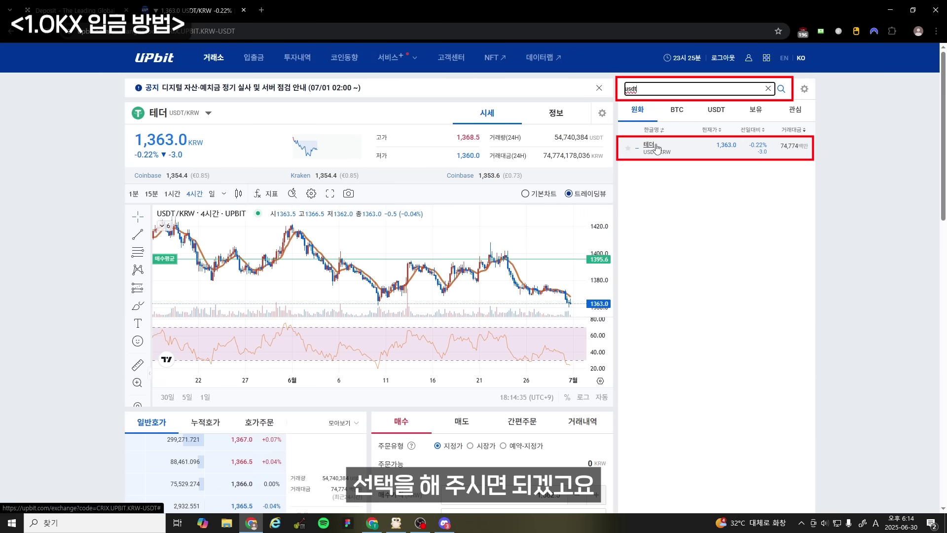
scroll(776, 292, "down", 4)
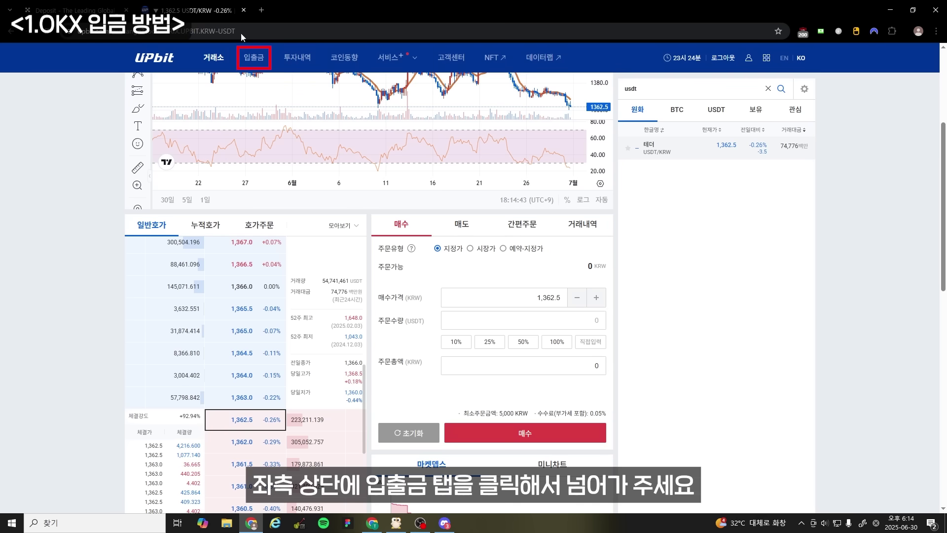
left_click(265, 61)
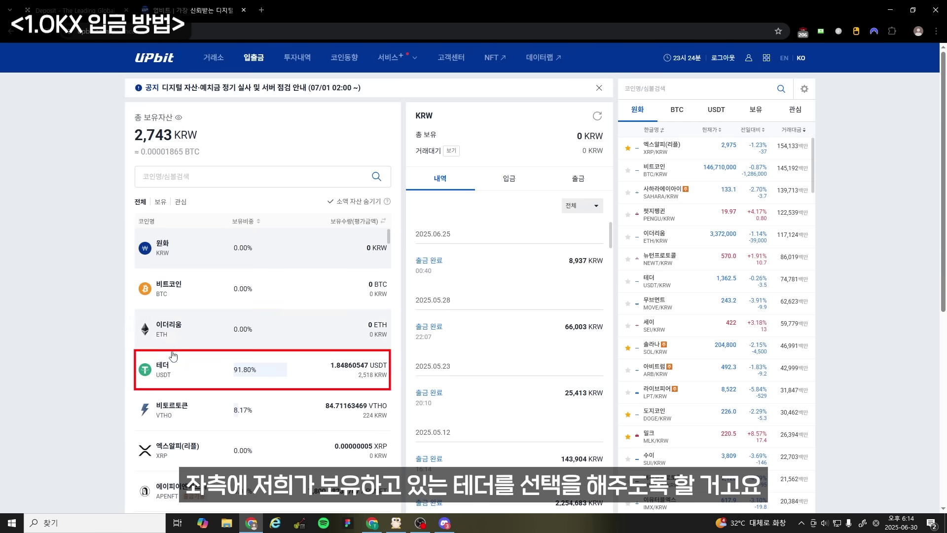
left_click(168, 367)
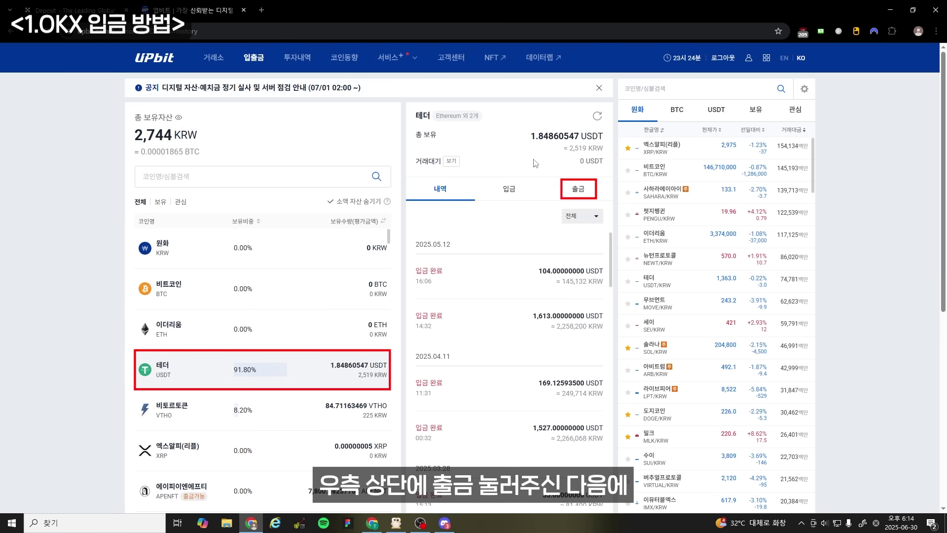
left_click(568, 188)
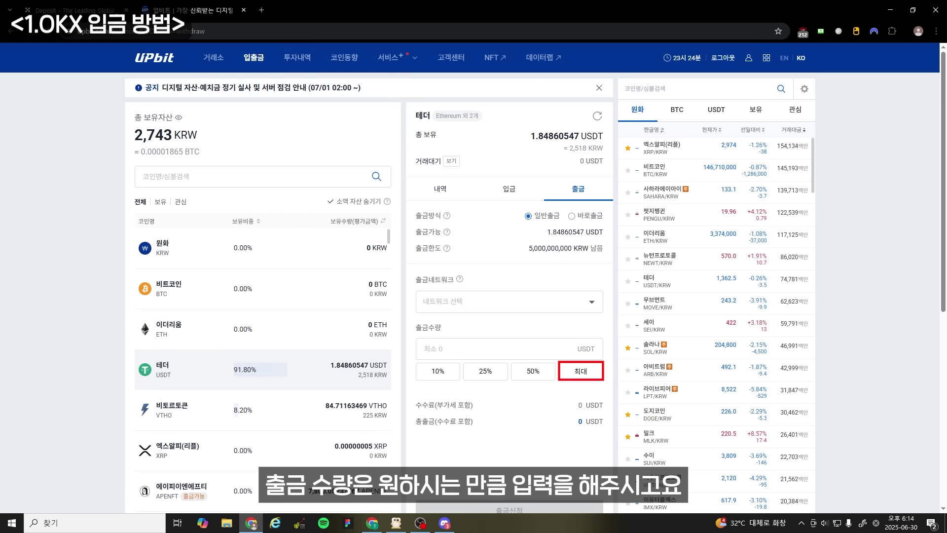
- Withdraw the maximum 1.848605 USDT over the Tron network and confirm the request
left_click(586, 381)
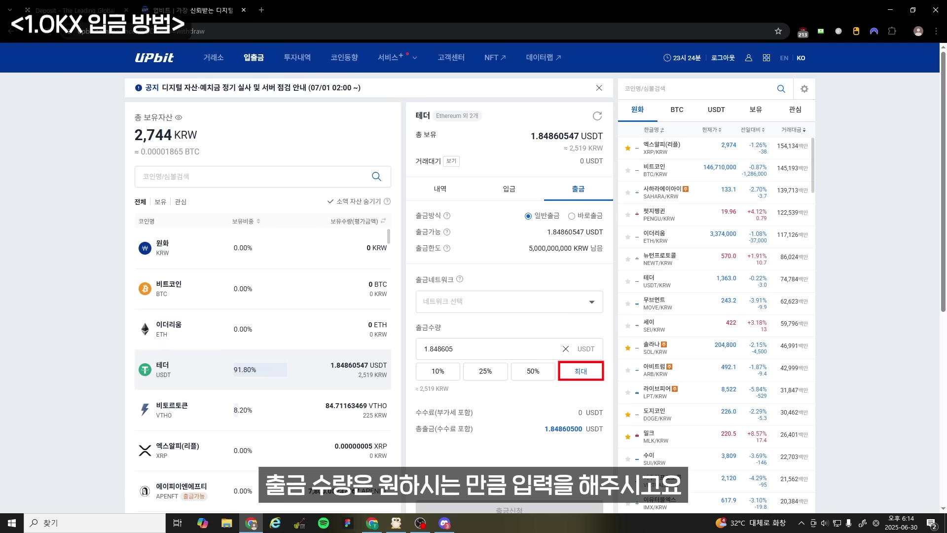
left_click(546, 302)
left_click(448, 390)
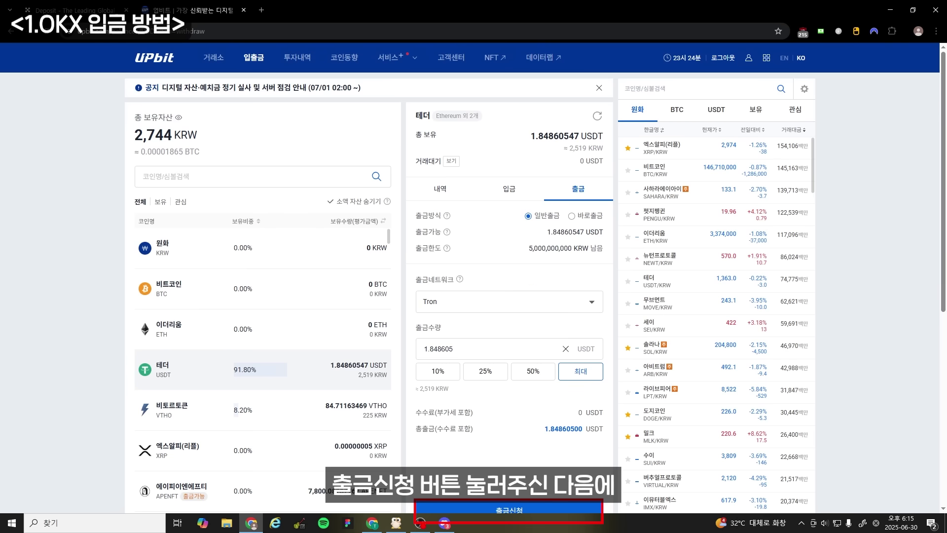
left_click(508, 510)
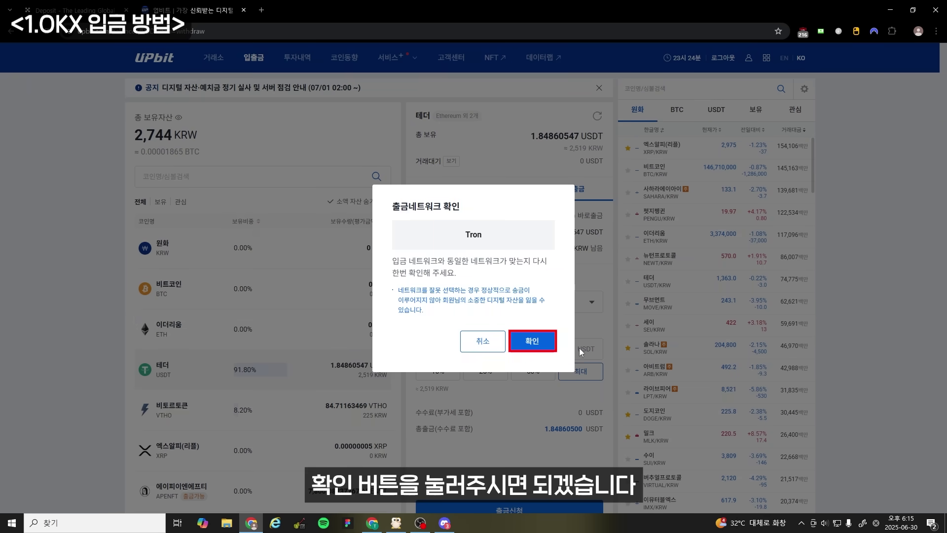
left_click(542, 345)
scroll(378, 298, "down", 1)
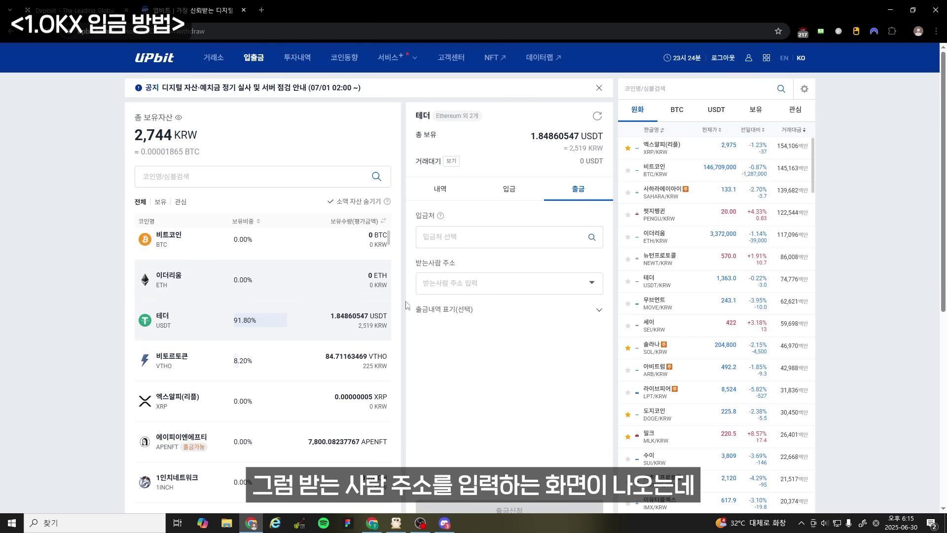
- Paste the OKX deposit address as recipient and set OKX as the receiving exchange
scroll(262, 321, "up", 1)
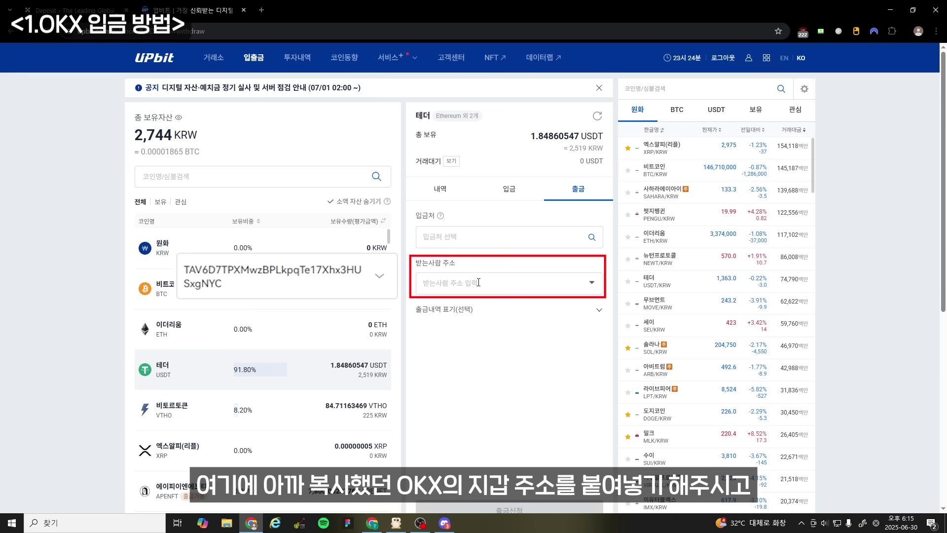
left_click(483, 284)
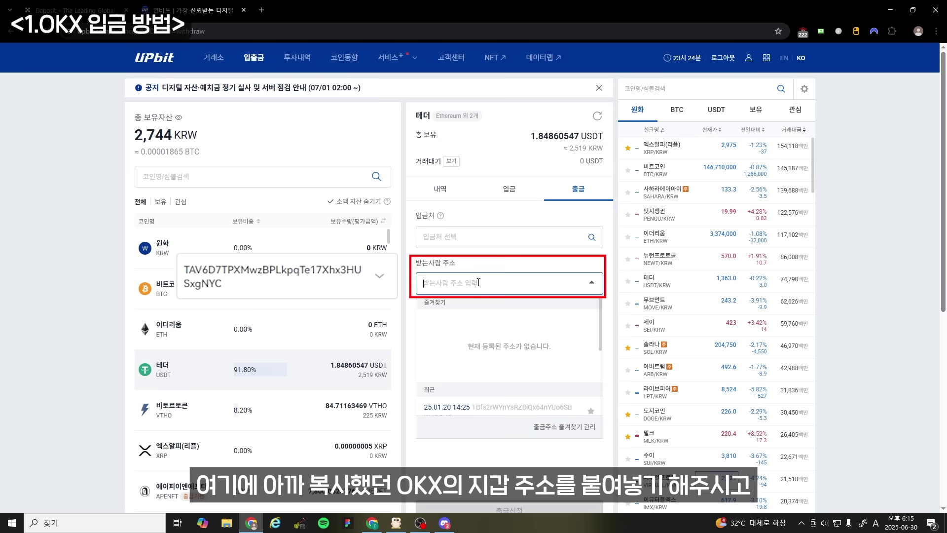
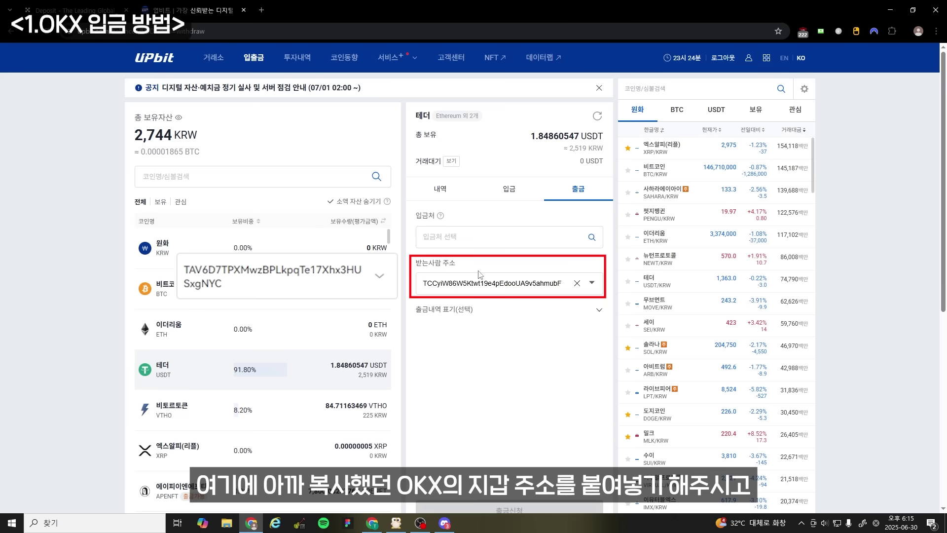
left_click(471, 236)
left_click(463, 343)
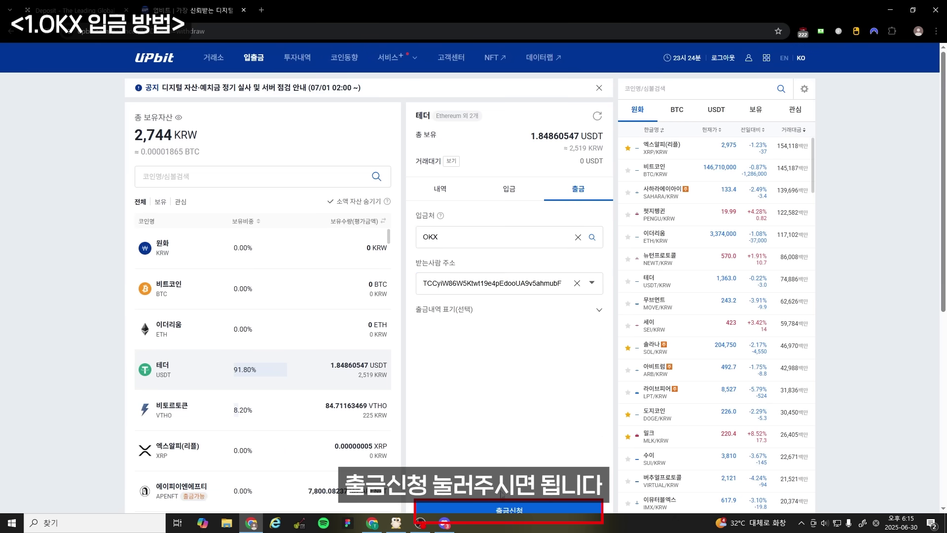
- Submit the withdrawal, answer no to fraud questions, verify, then filter history to withdrawals
left_click(499, 509)
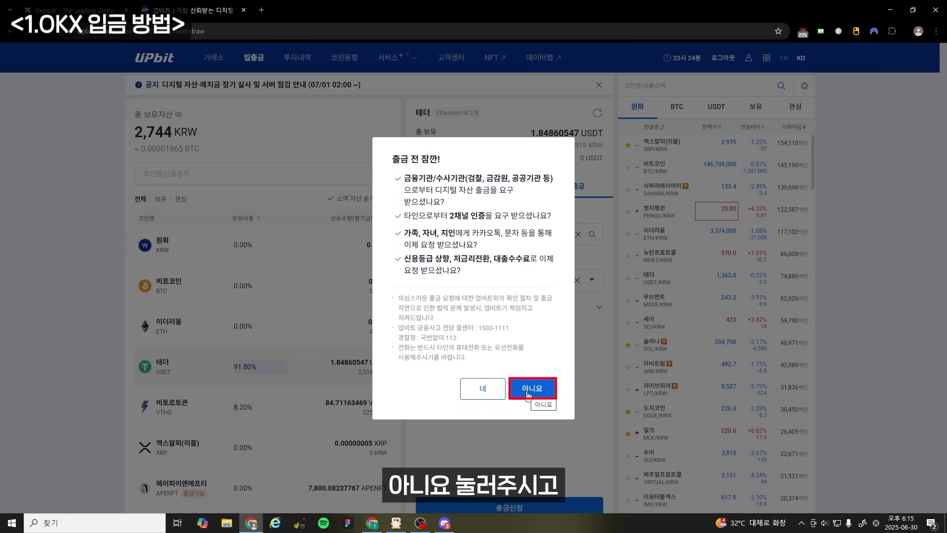
left_click(528, 390)
left_click(547, 507)
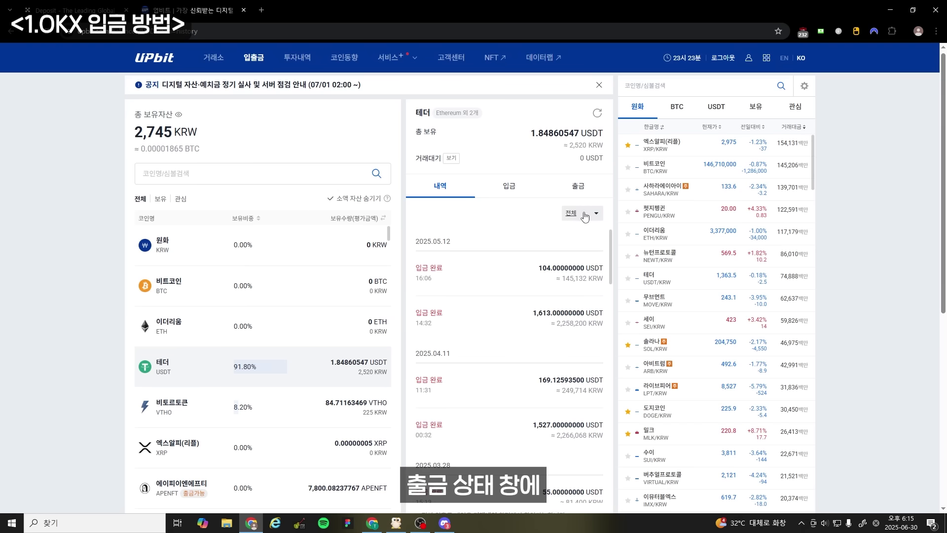
left_click(575, 212)
left_click(575, 247)
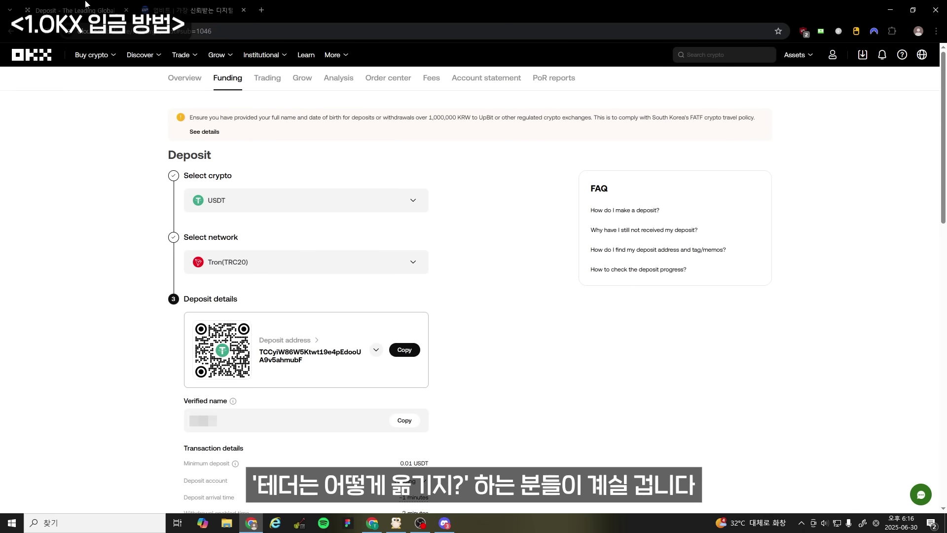
- Go to OKX's XRPUSDT perpetual futures page and start a USDT transfer from Funding to Trading
left_click(182, 55)
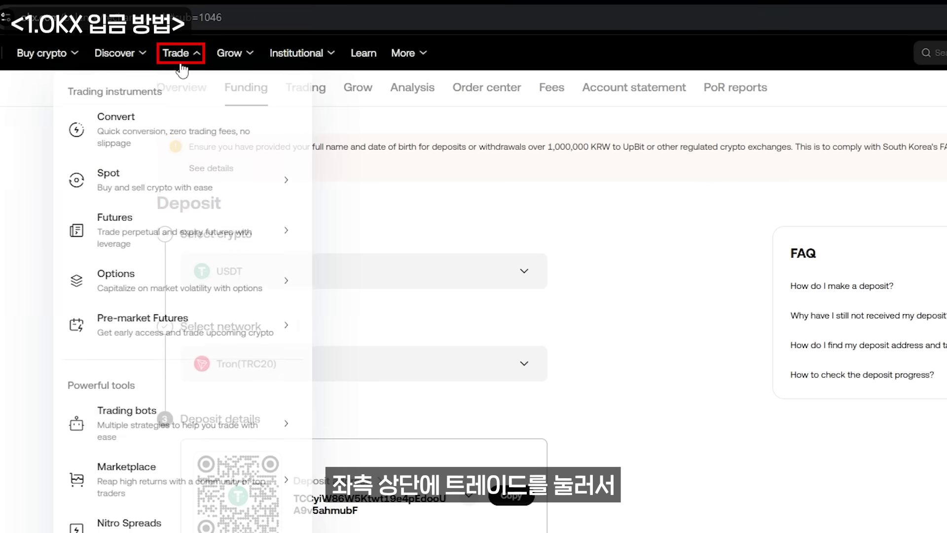
left_click(174, 223)
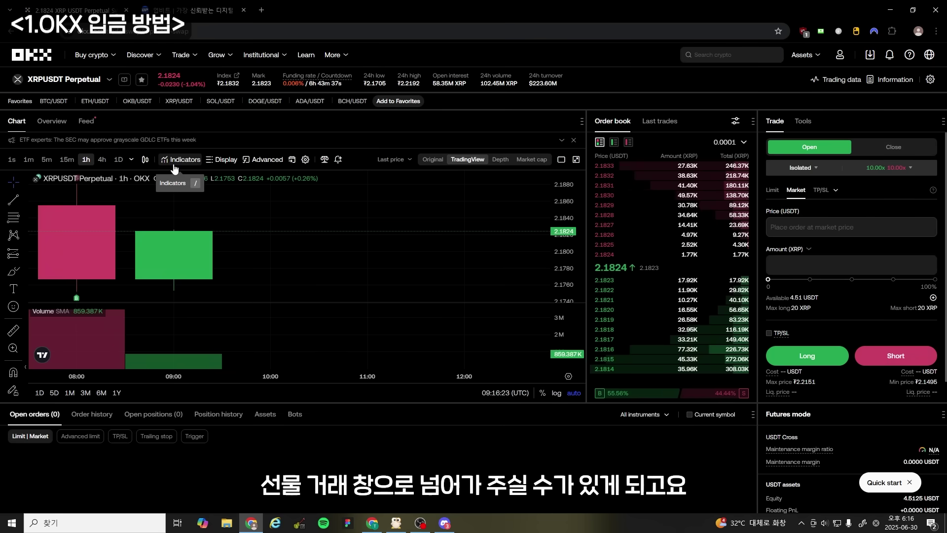
scroll(820, 457, "down", 3)
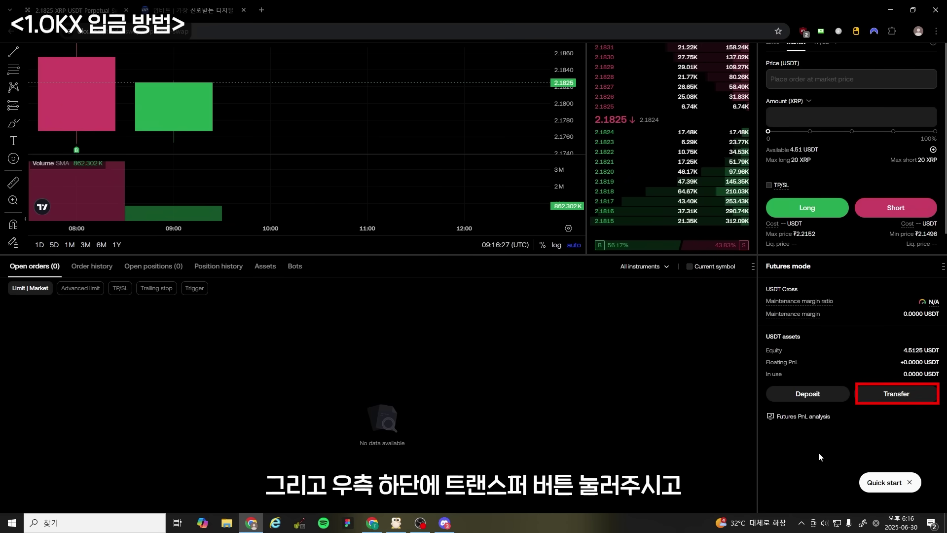
left_click(896, 393)
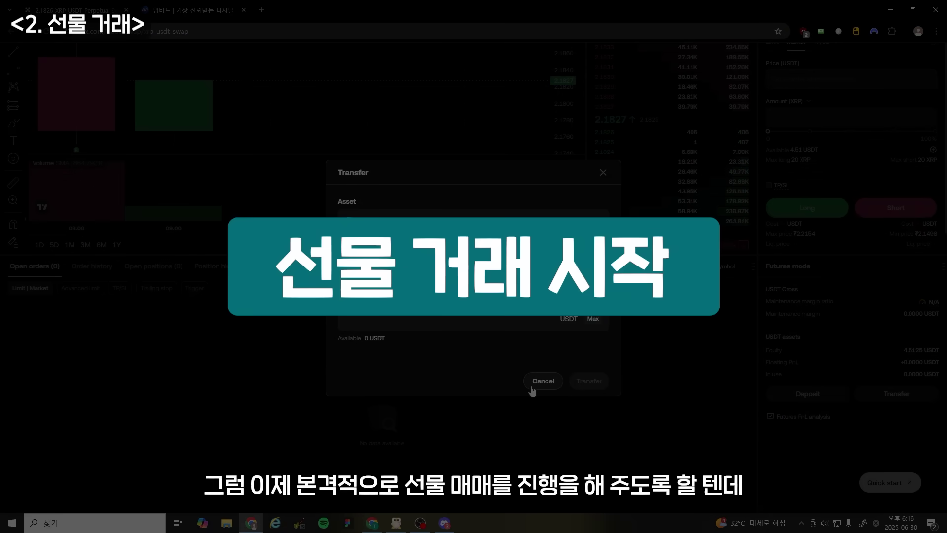
- Cancel the transfer, view the futures contract list, and bring up the Isolated margin mode options
left_click(533, 388)
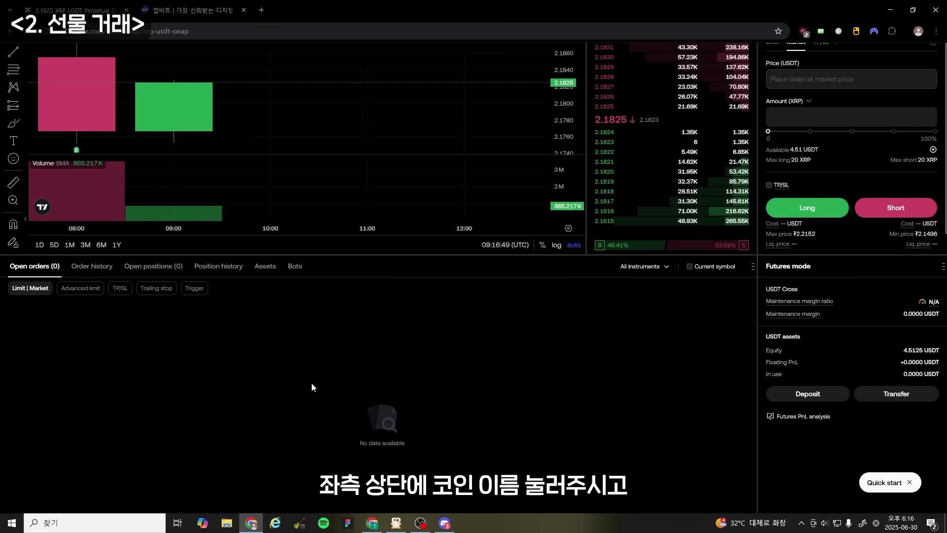
scroll(312, 383, "up", 3)
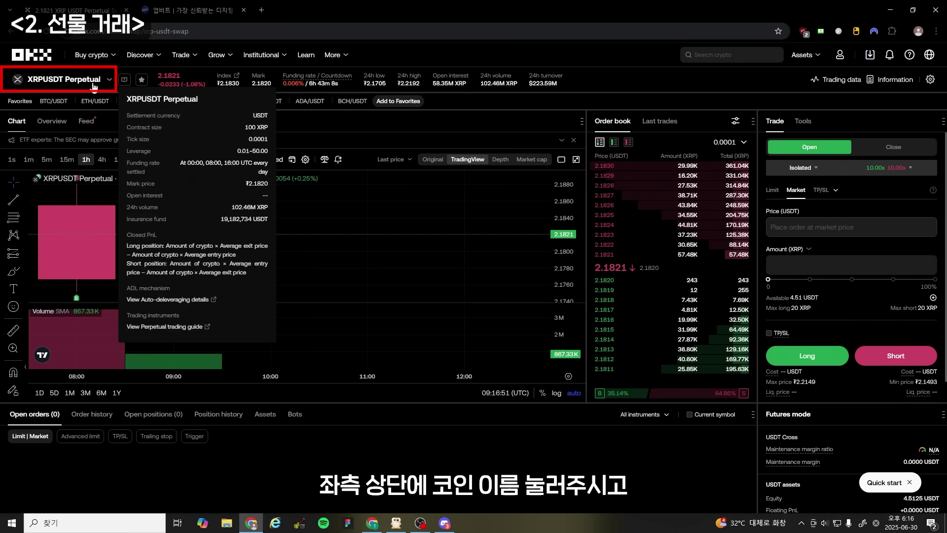
left_click(74, 79)
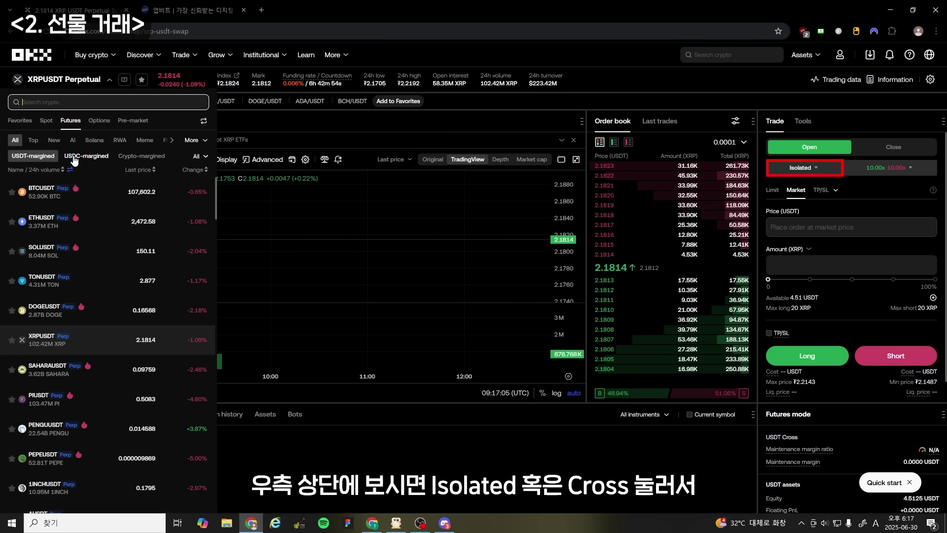
left_click(822, 170)
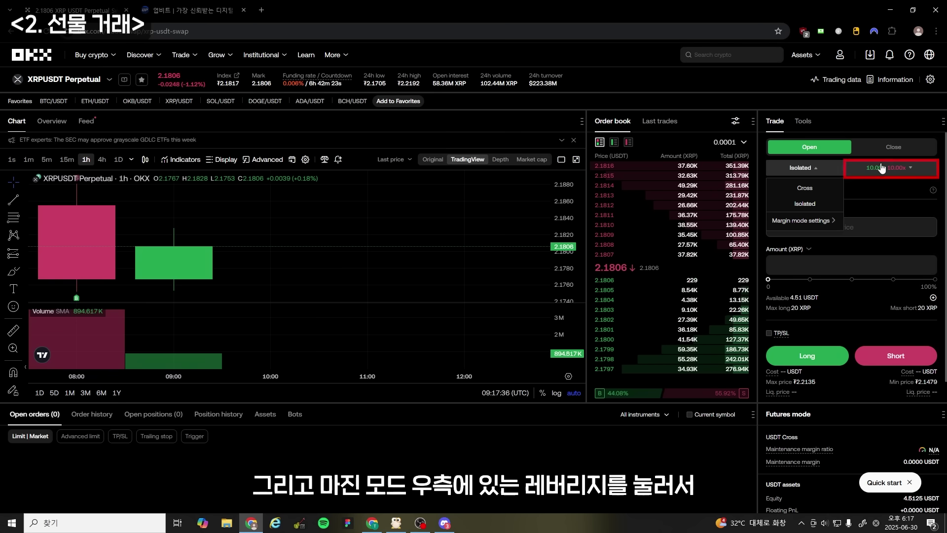
- Set XRPUSDT leverage to 10x for both long and short and confirm
left_click(909, 169)
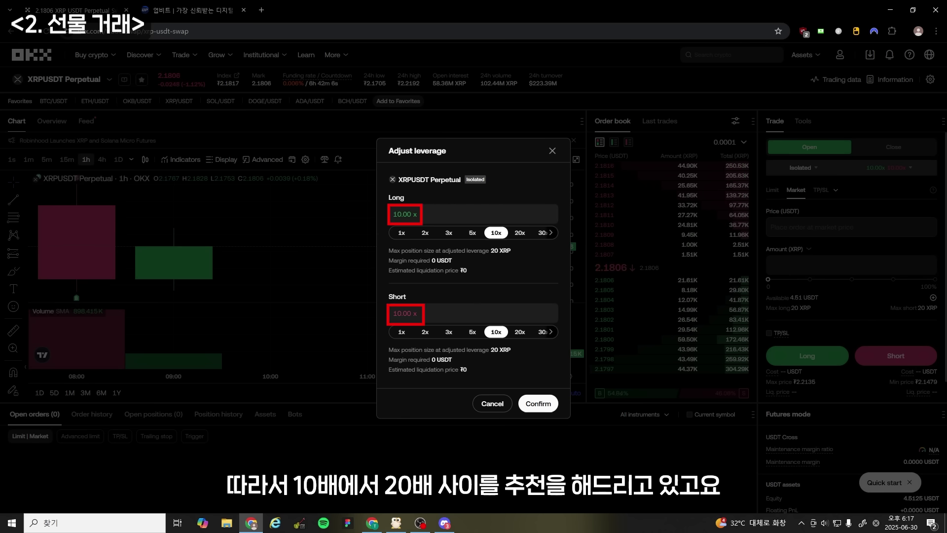
left_click(538, 404)
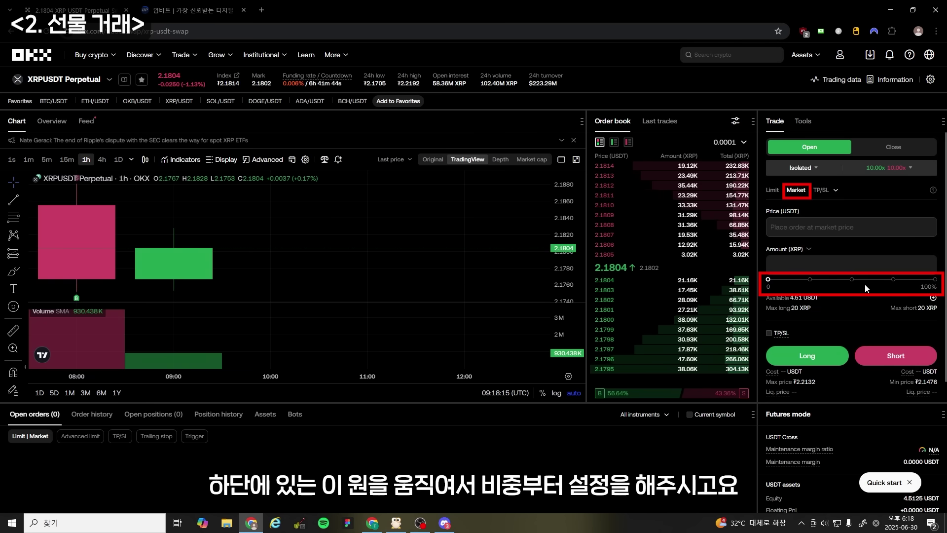
- Set the market order size to 89% of the balance and open the XRPUSDT short
left_click_drag(898, 280, 916, 280)
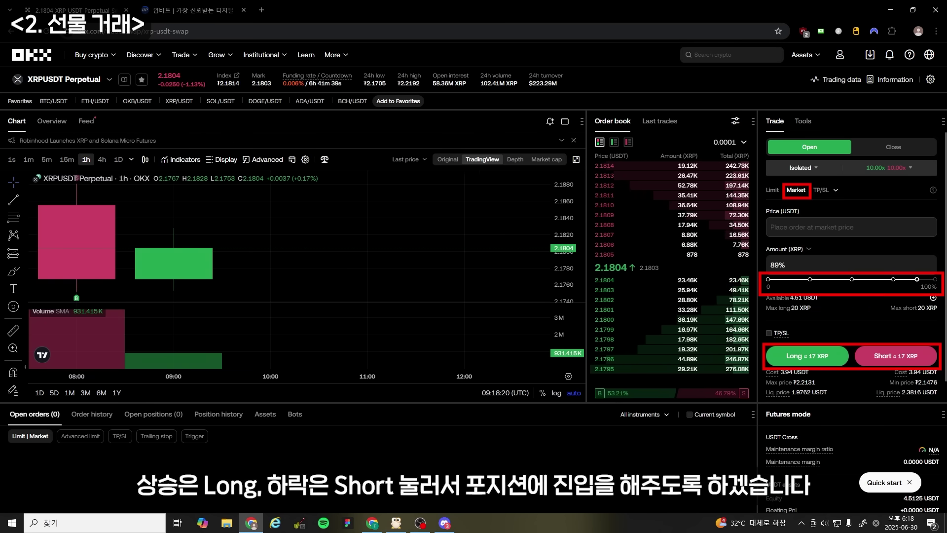
left_click(909, 360)
scroll(160, 321, "down", 2)
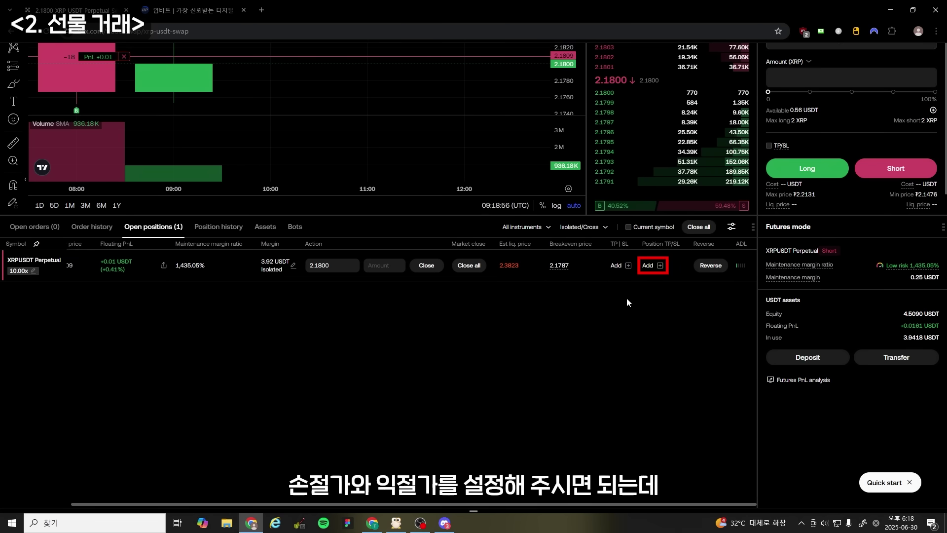
left_click(648, 265)
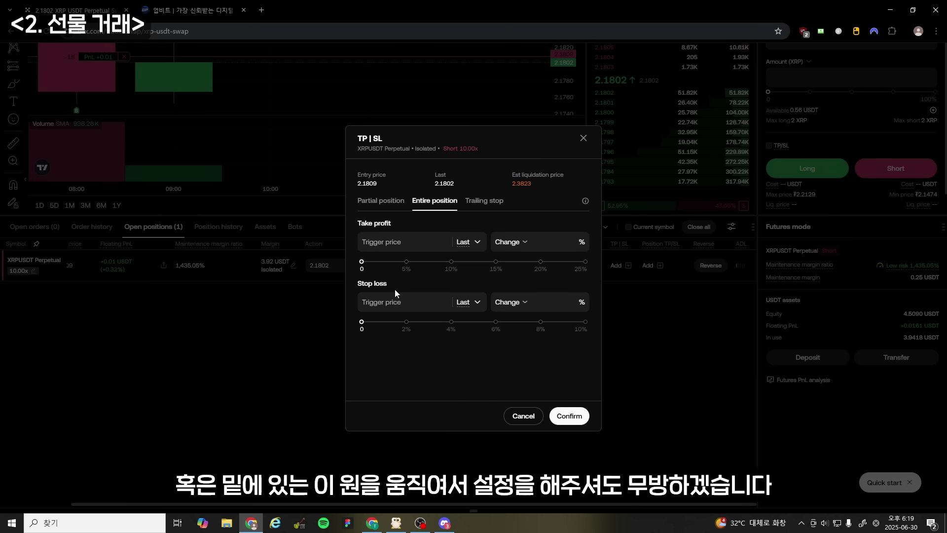
left_click(451, 262)
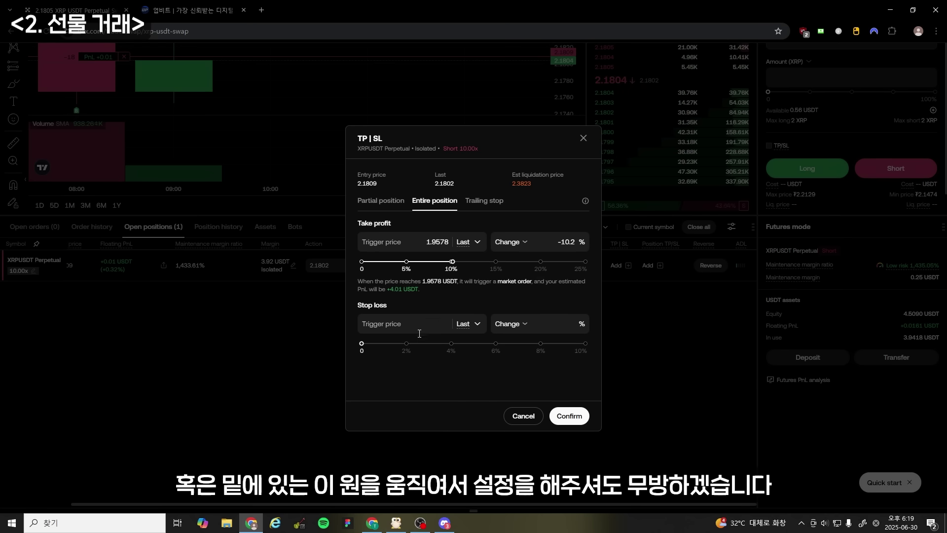
left_click(431, 344)
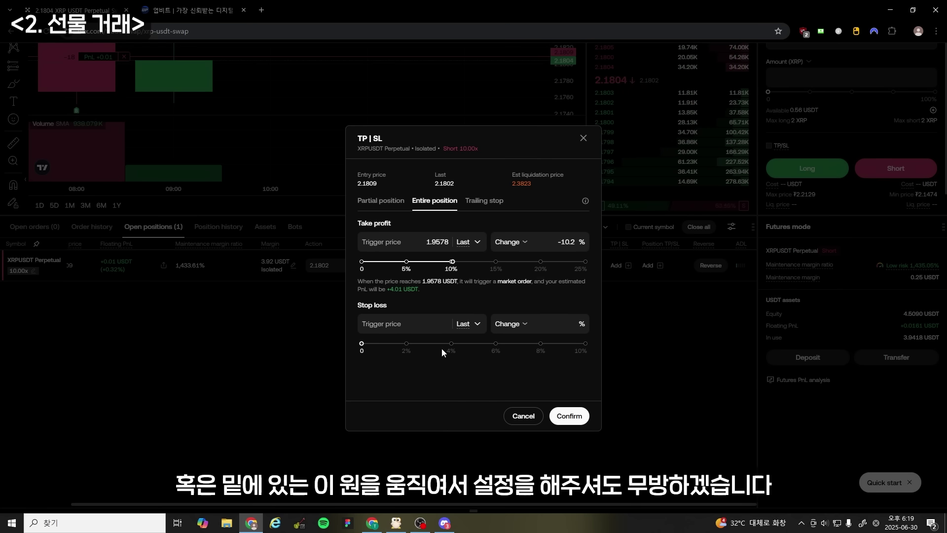
left_click(524, 416)
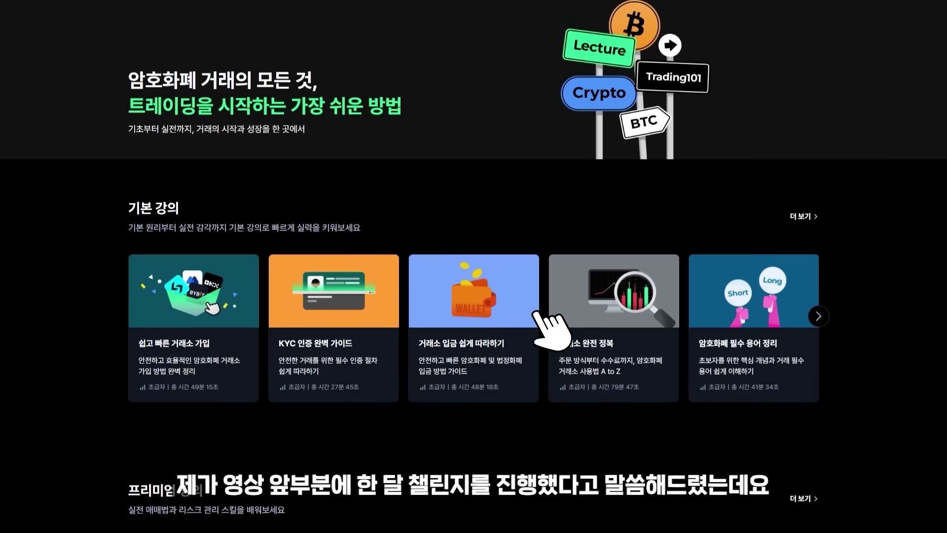
- Scroll through the Trading101 home page's basic lecture listings, like the exchange sign-up and KYC guides
scroll(549, 327, "down", 6)
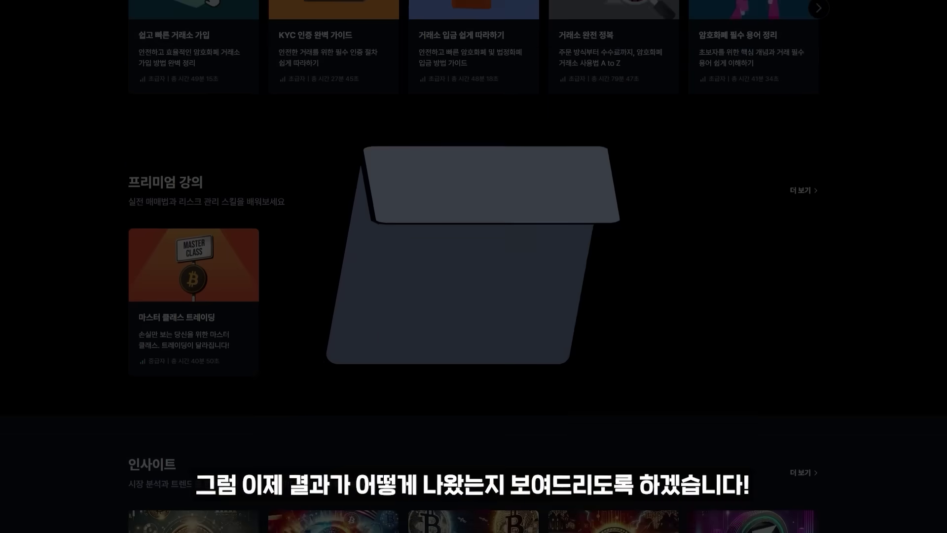
scroll(473, 266, "down", 8)
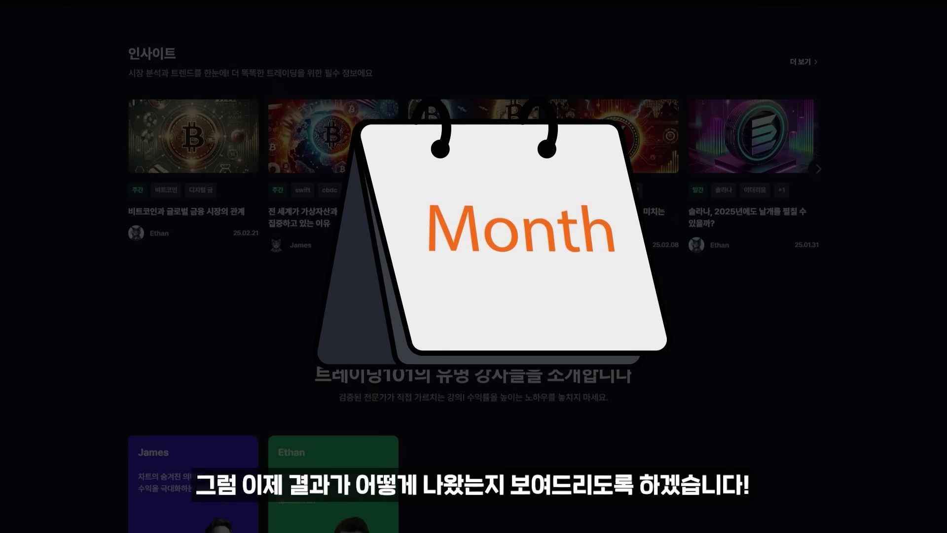
scroll(473, 266, "down", 8)
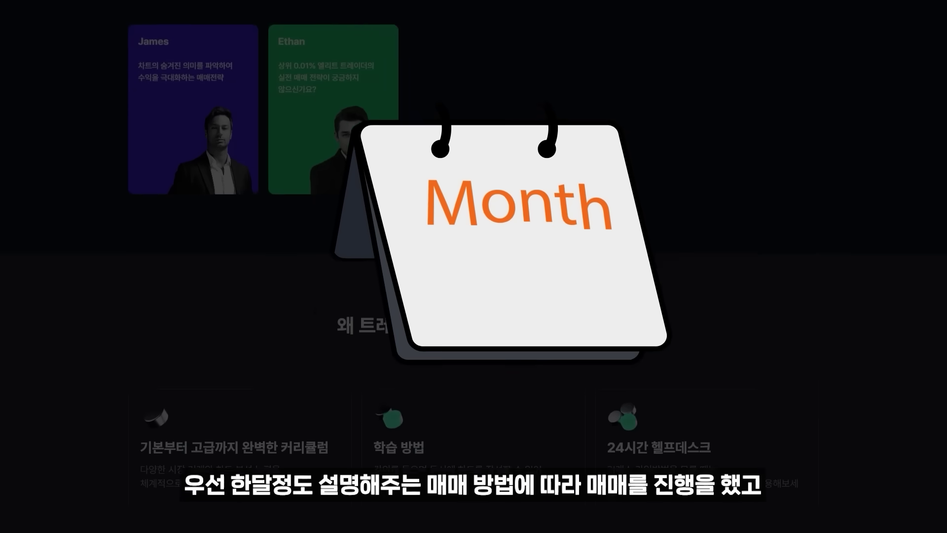
scroll(473, 266, "down", 2)
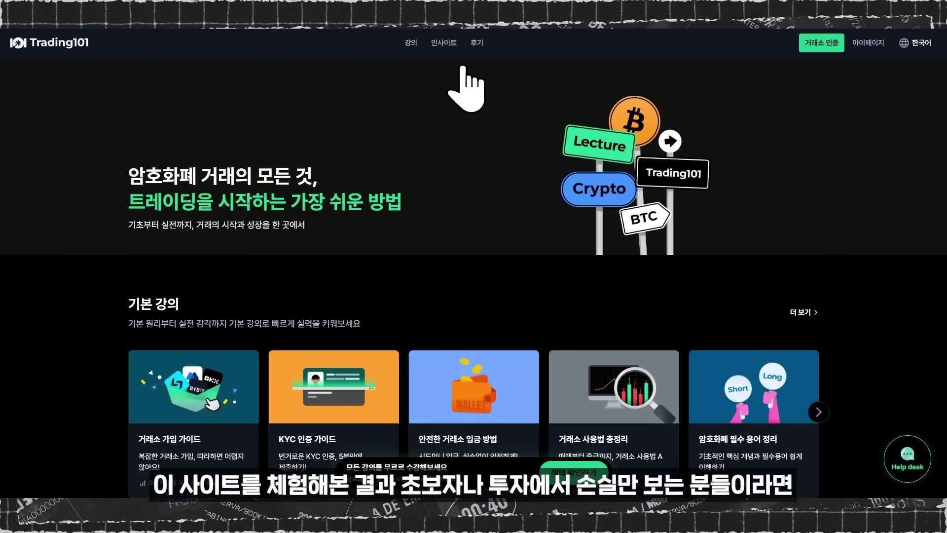
left_click(419, 68)
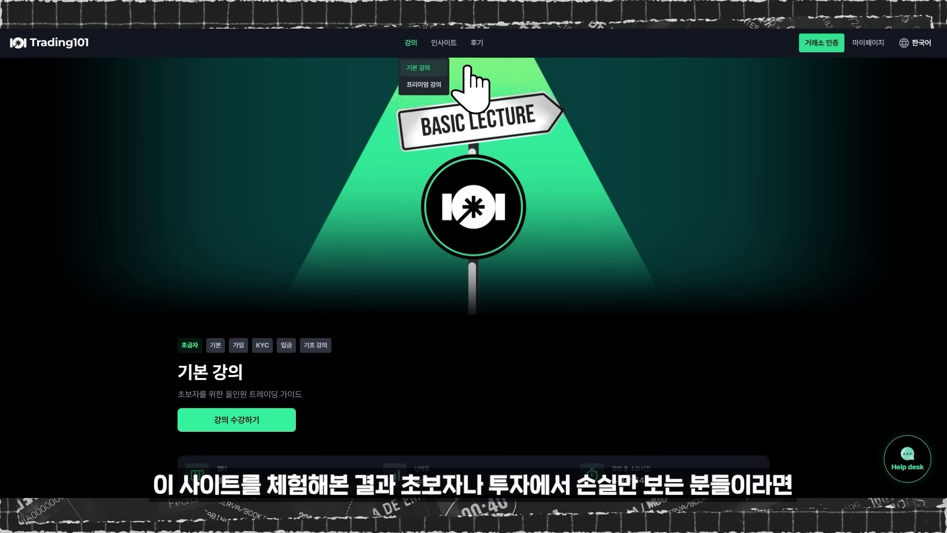
scroll(474, 267, "down", 7)
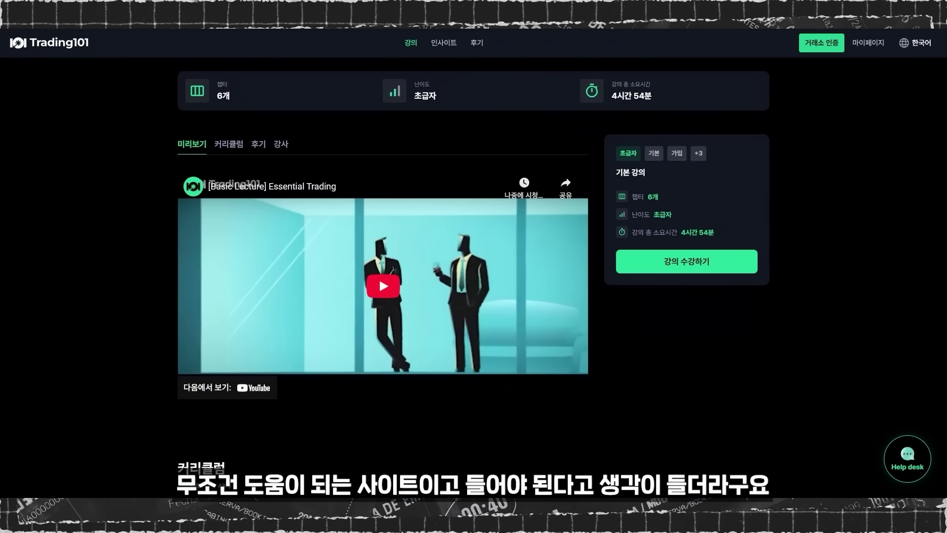
left_click(228, 133)
left_click(382, 141)
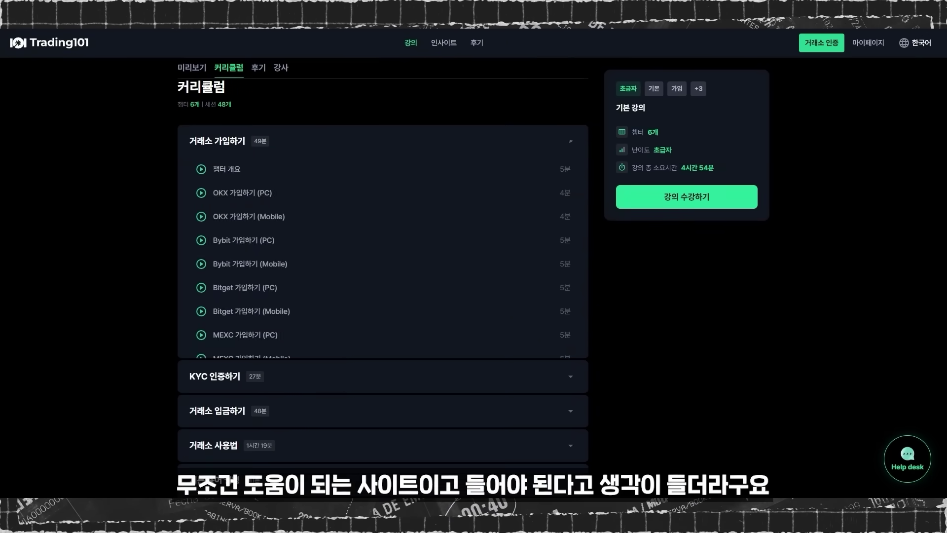
scroll(383, 247, "down", 3)
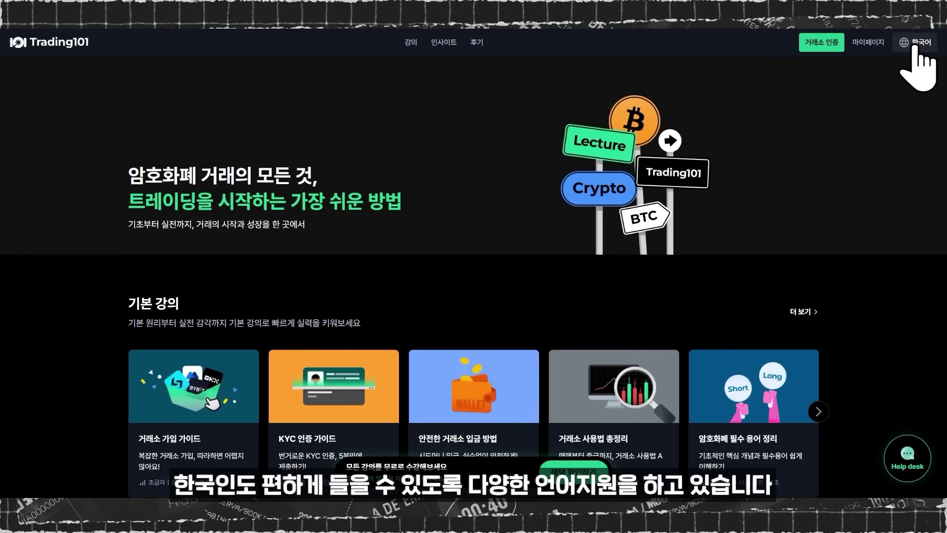
left_click(918, 44)
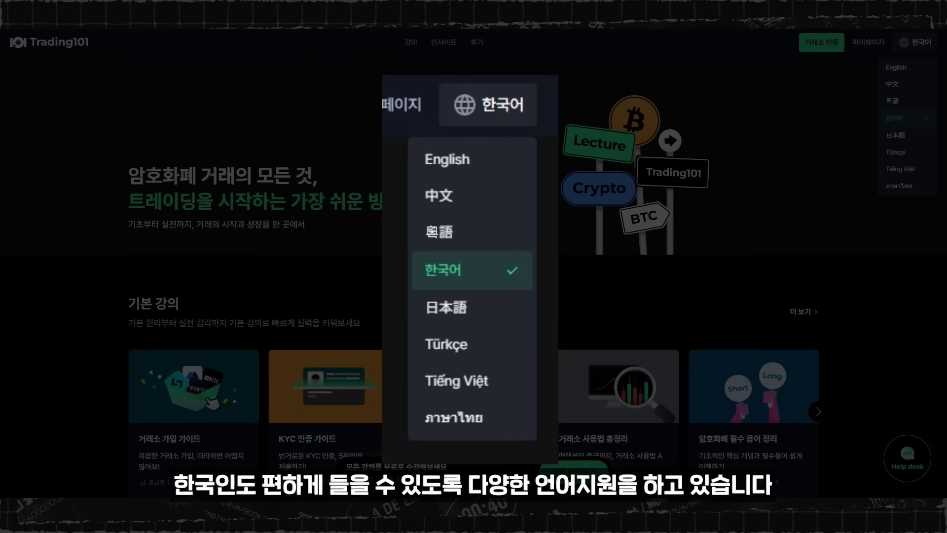
scroll(473, 266, "down", 6)
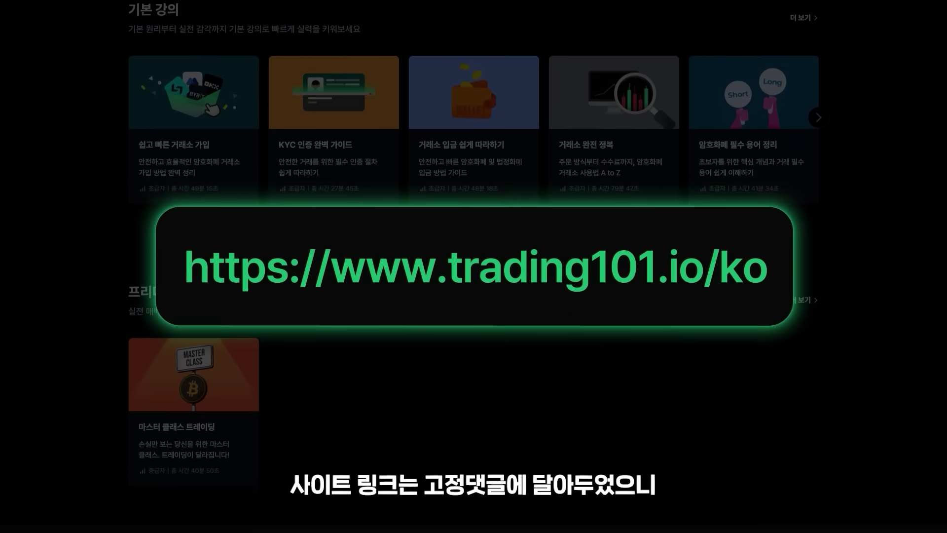
scroll(474, 266, "down", 8)
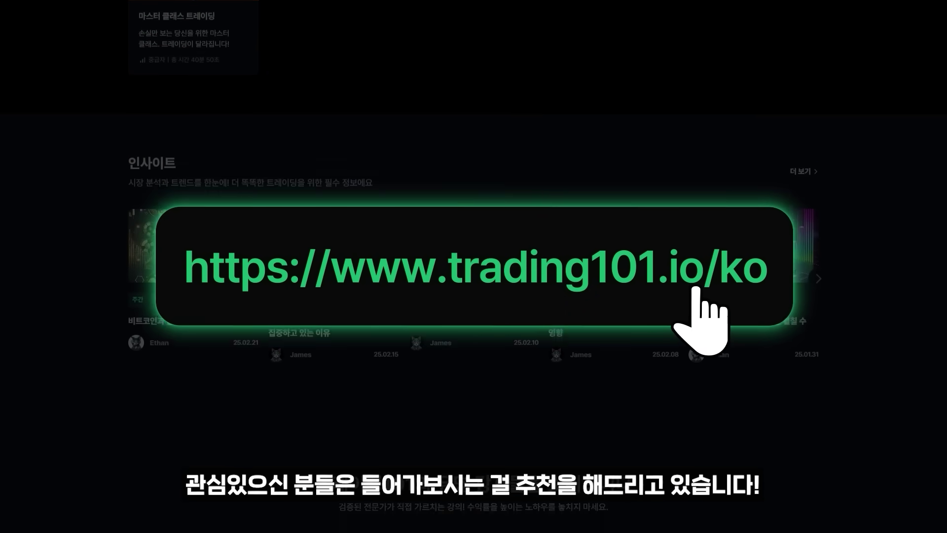
scroll(473, 266, "down", 8)
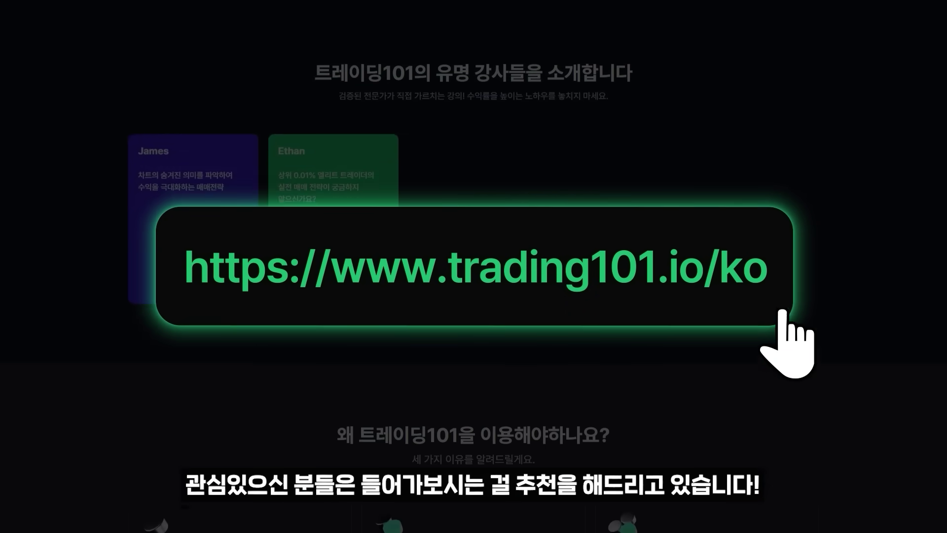
scroll(473, 266, "down", 5)
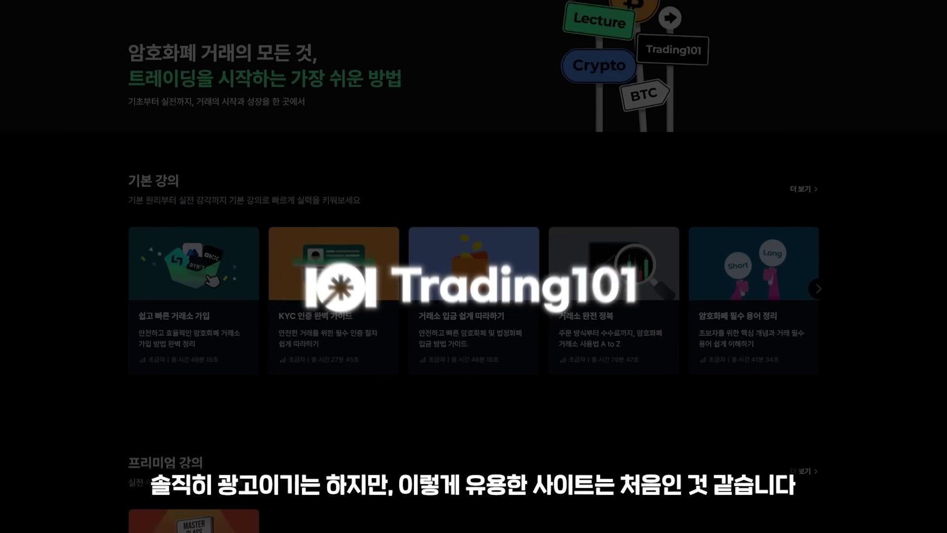
scroll(473, 266, "down", 8)
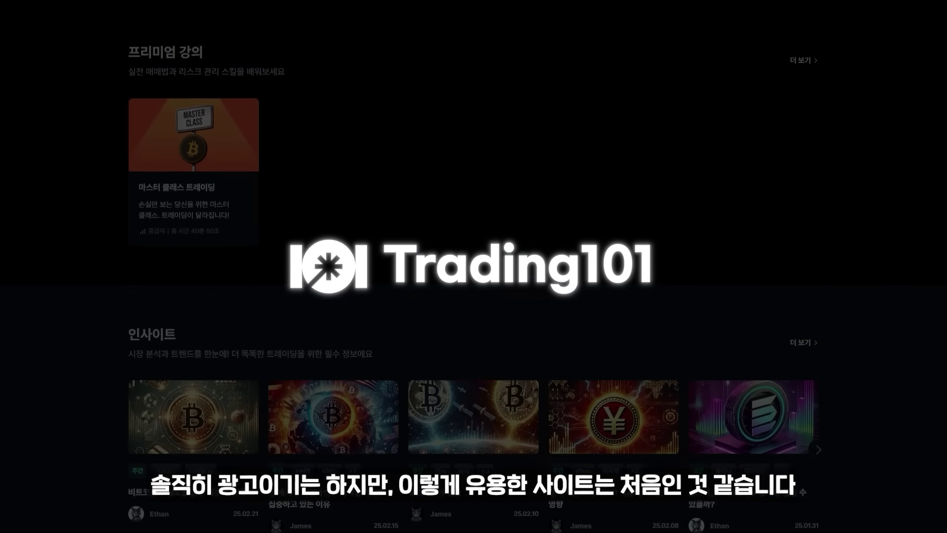
scroll(473, 267, "down", 5)
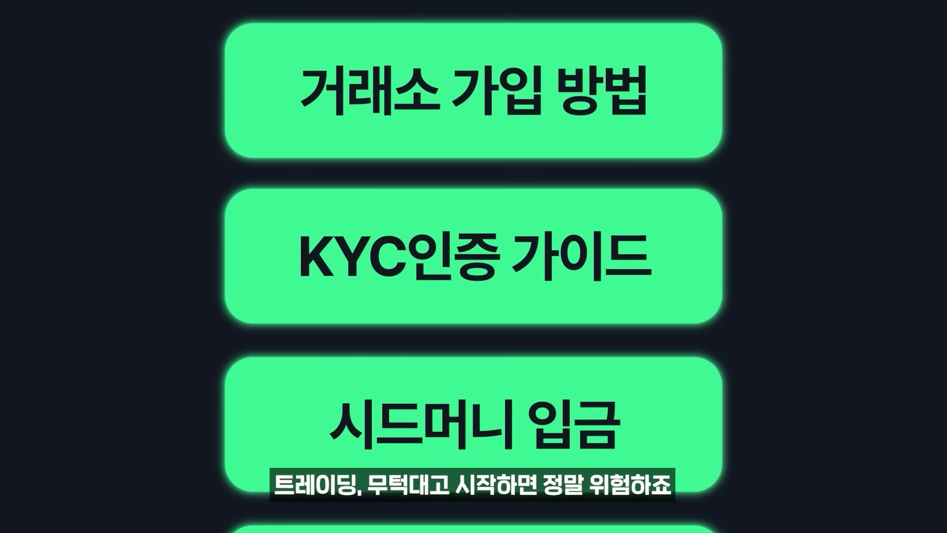